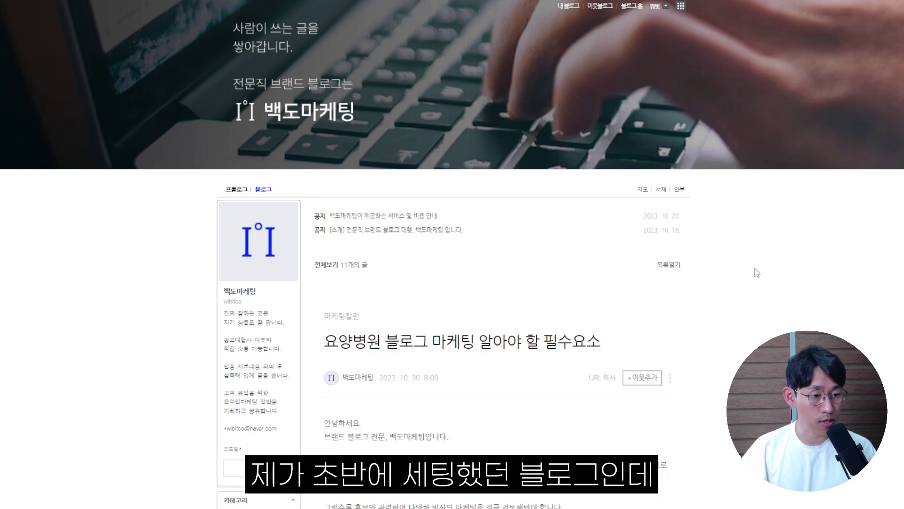
# - From the Naver home page, show the account's blog updates and open the account's own blog
pyautogui.scroll(-5, 754, 269)
pyautogui.scroll(5, 740, 283)
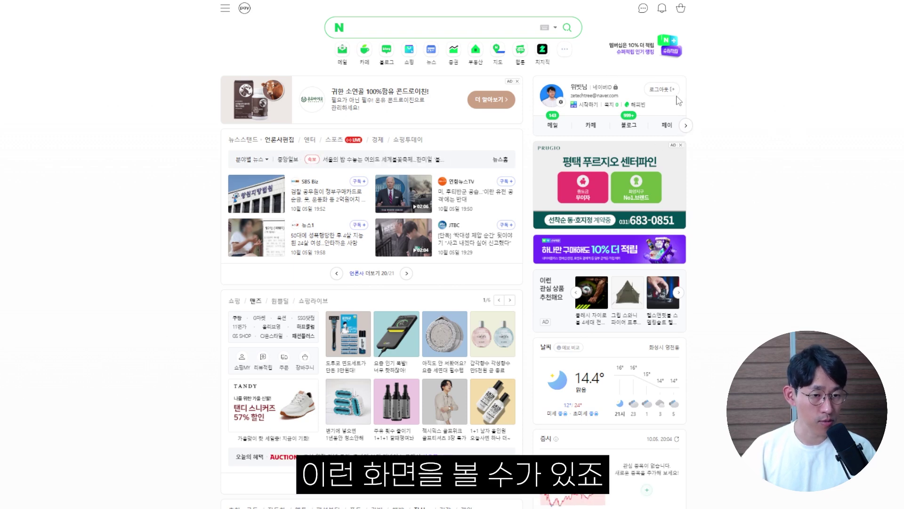
pyautogui.scroll(-2, 663, 156)
pyautogui.scroll(2, 663, 157)
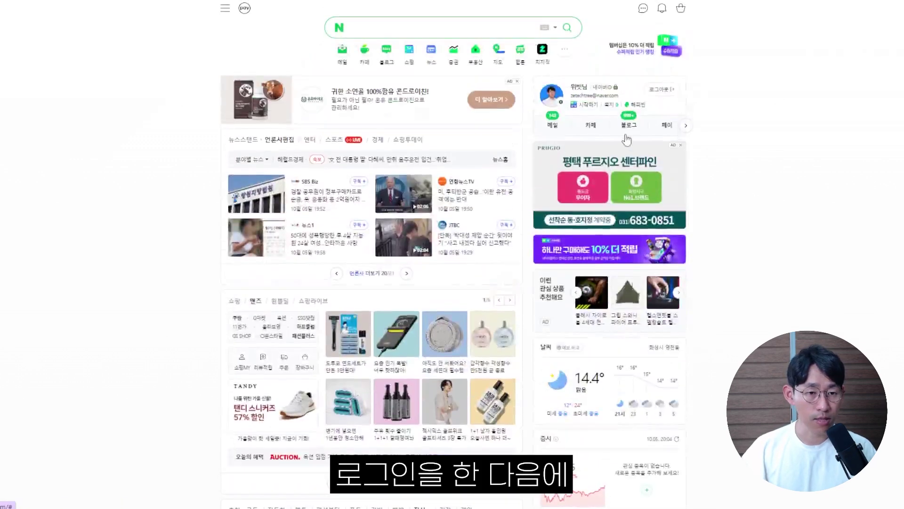
pyautogui.click(630, 131)
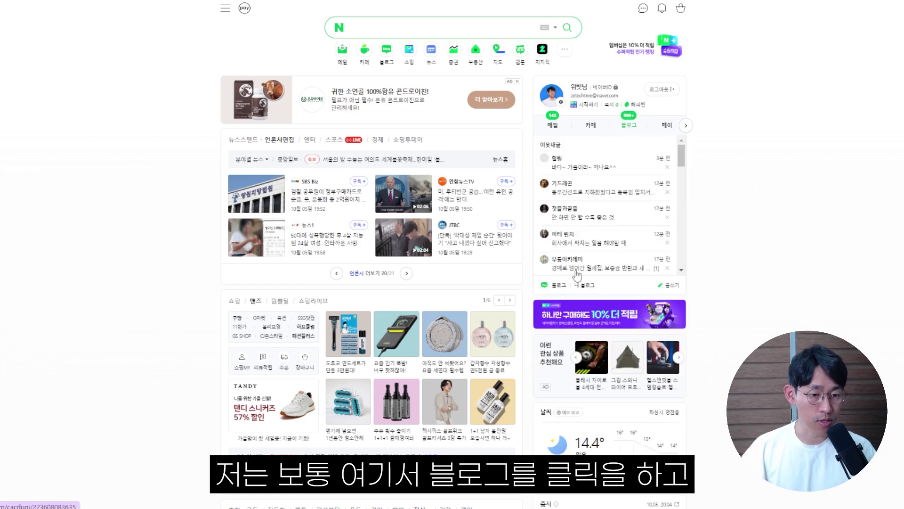
pyautogui.click(584, 285)
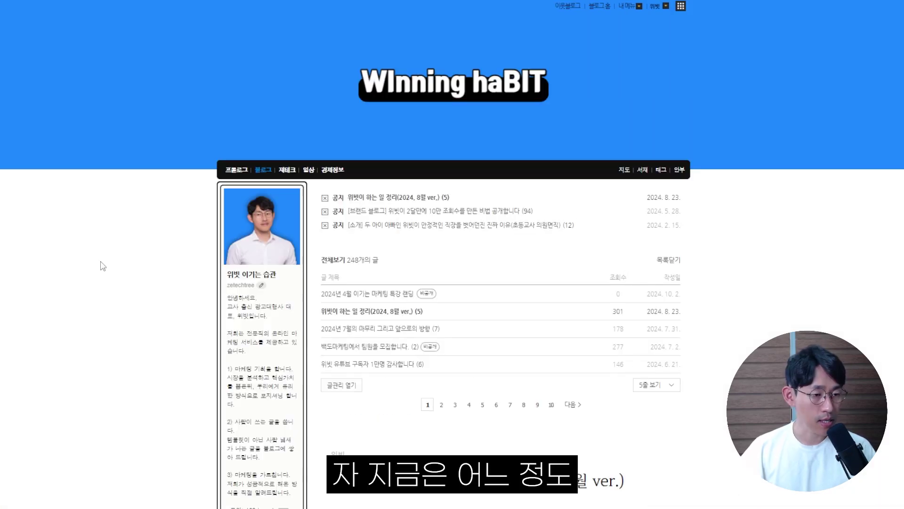
# - Open the management page (관리) of the account's own blog
pyautogui.scroll(-15, 109, 269)
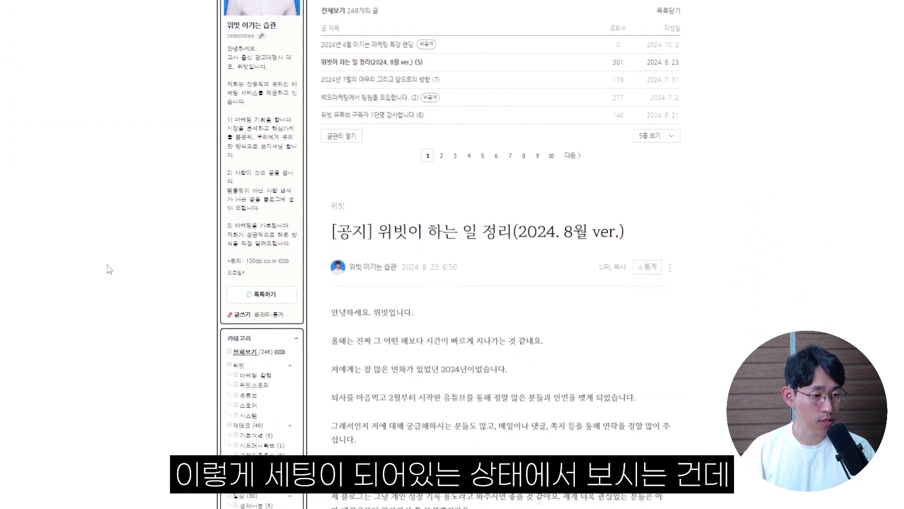
pyautogui.scroll(15, 109, 269)
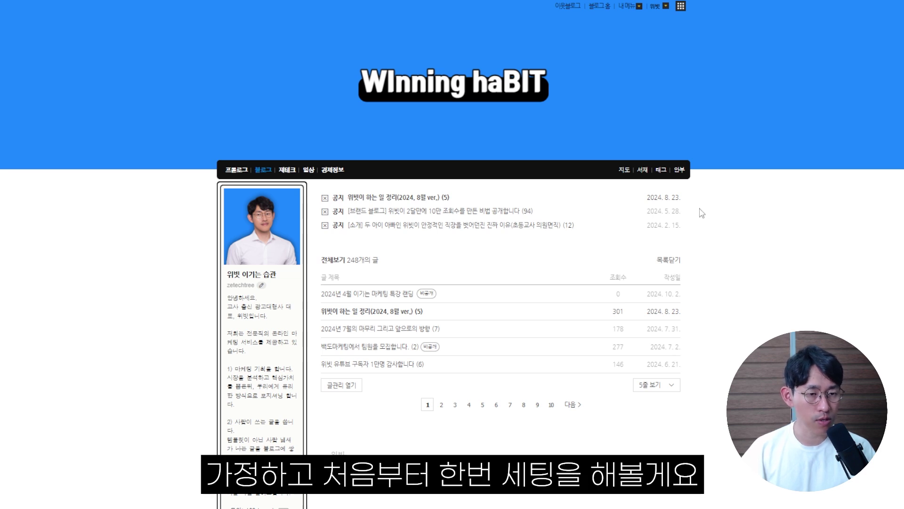
pyautogui.click(631, 12)
pyautogui.click(632, 12)
pyautogui.click(631, 10)
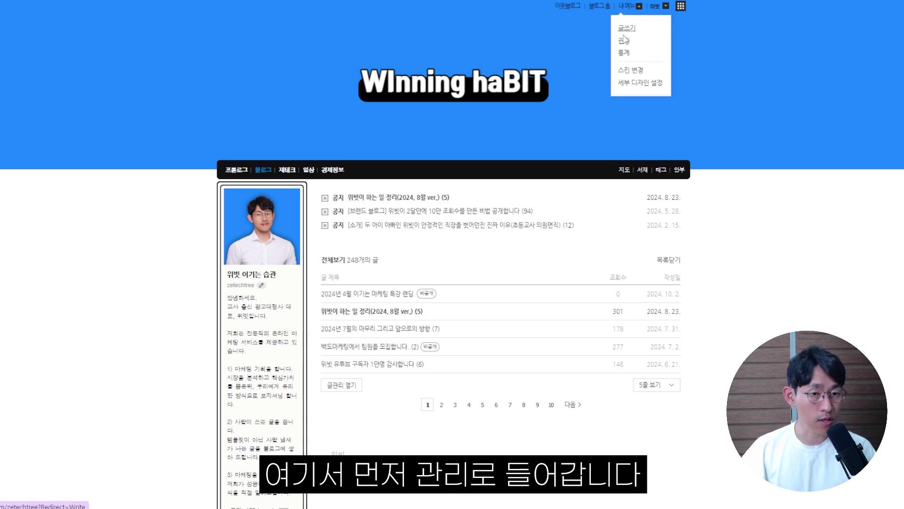
pyautogui.click(623, 43)
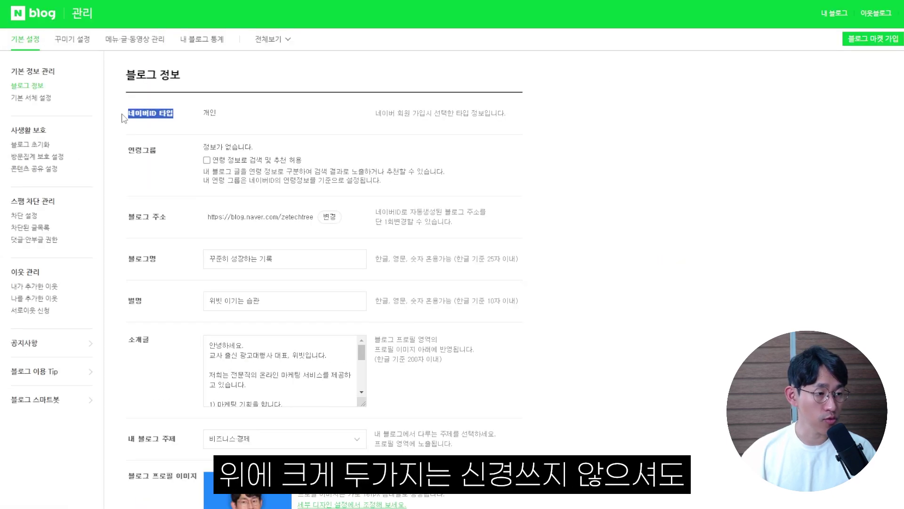
# - Review the ID type, age group and blog address entries, including the note on changing the address, in the blog information settings
pyautogui.moveTo(131, 151); pyautogui.dragTo(162, 153)
pyautogui.click(176, 162)
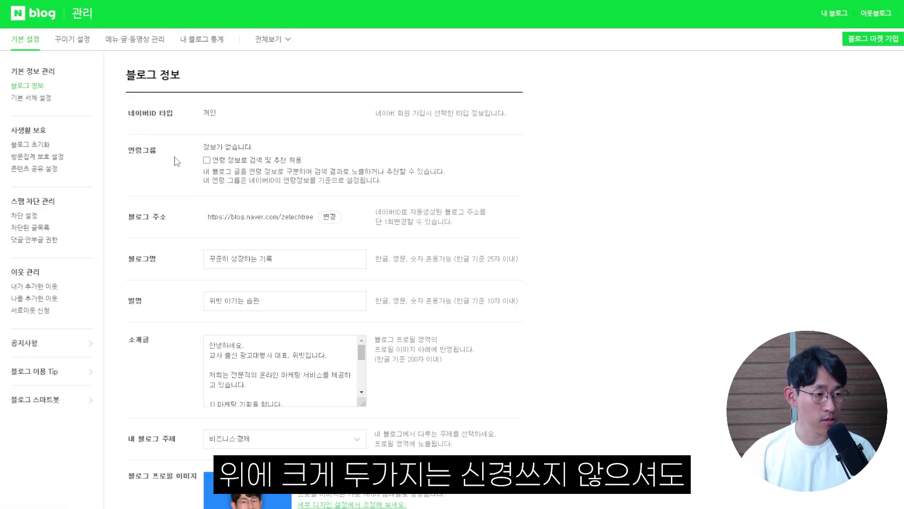
pyautogui.scroll(-2, 181, 156)
pyautogui.scroll(2, 182, 152)
pyautogui.moveTo(208, 217); pyautogui.dragTo(310, 218)
pyautogui.moveTo(375, 211); pyautogui.dragTo(460, 225)
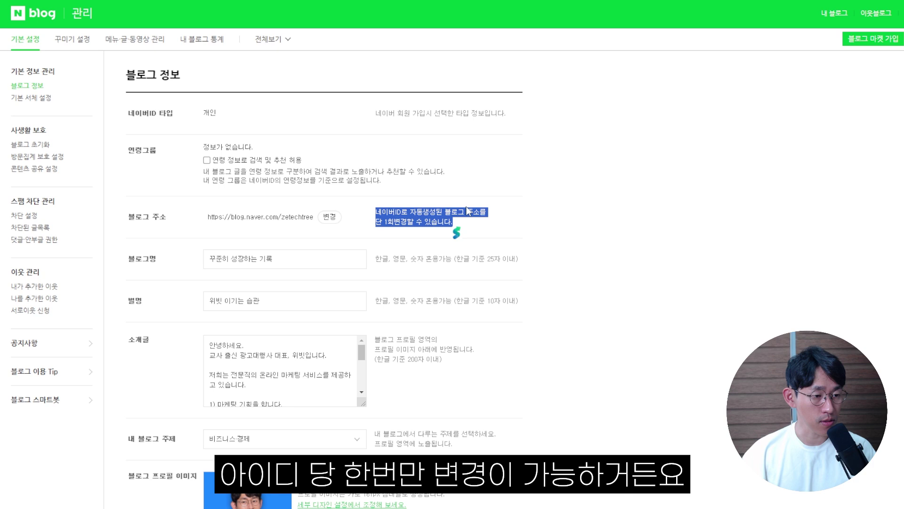
pyautogui.click(467, 210)
pyautogui.moveTo(313, 218); pyautogui.dragTo(283, 222)
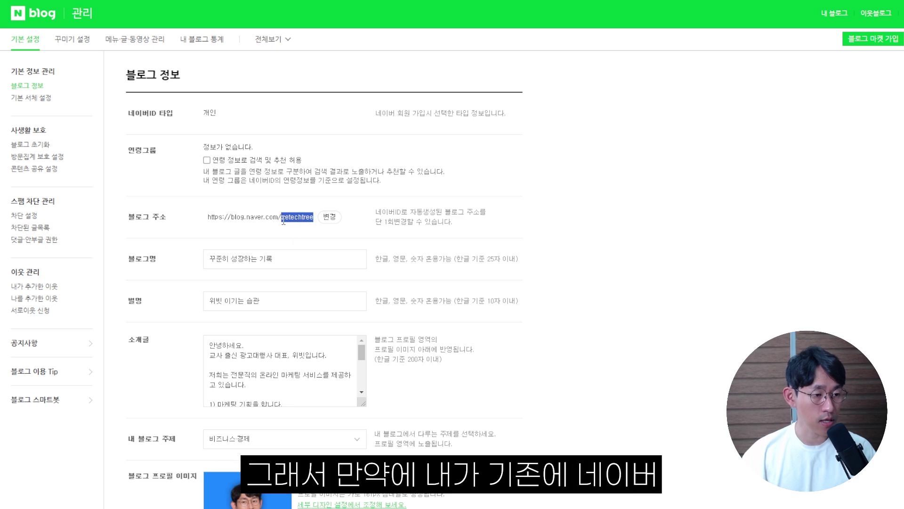
pyautogui.click(284, 219)
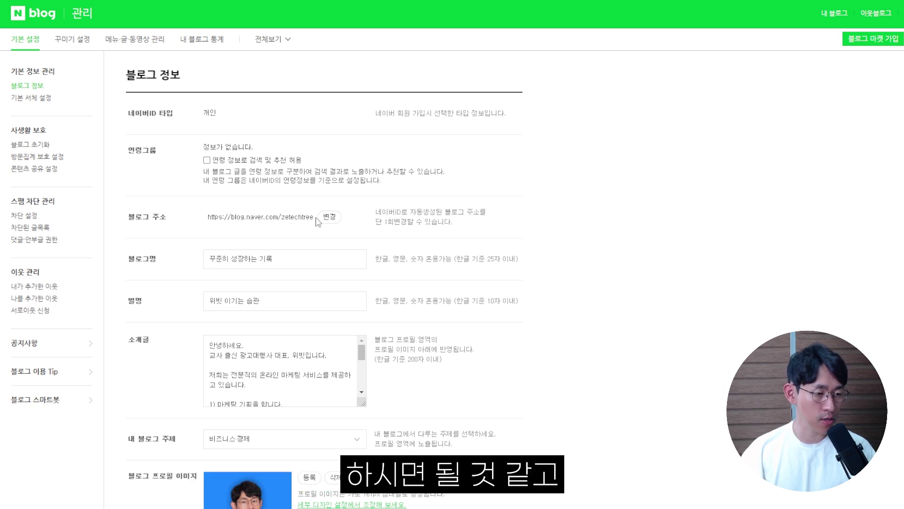
# - Compare the blog name in the settings with the name shown above the first post in the 위빗이 하는 일 search results
pyautogui.scroll(-2, 223, 225)
pyautogui.moveTo(282, 147); pyautogui.dragTo(205, 152)
pyautogui.click(190, 160)
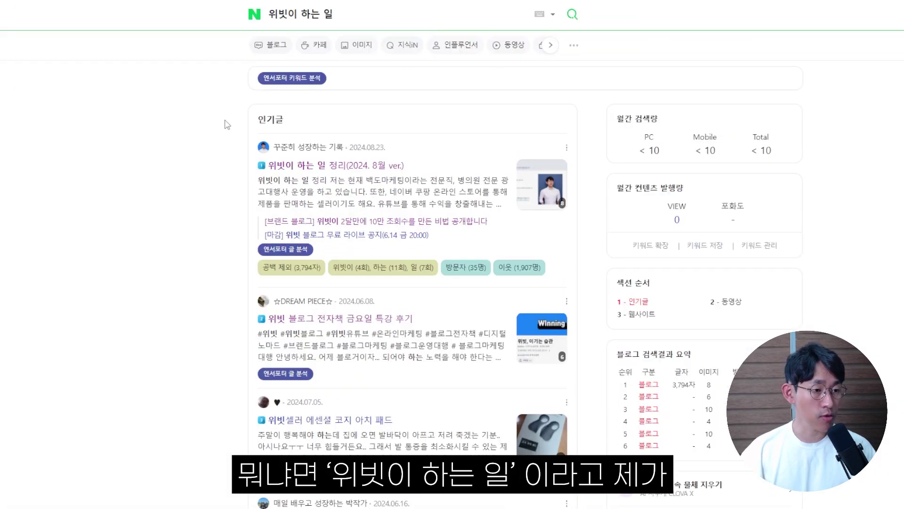
pyautogui.moveTo(374, 18); pyautogui.dragTo(240, 52)
pyautogui.click(166, 108)
pyautogui.moveTo(271, 146); pyautogui.dragTo(353, 151)
pyautogui.click(267, 150)
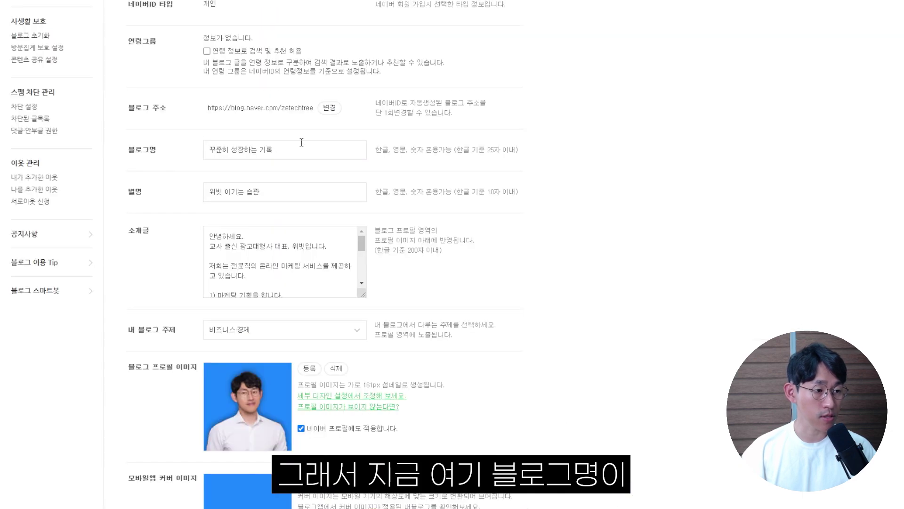
pyautogui.moveTo(301, 148); pyautogui.dragTo(210, 149)
pyautogui.click(207, 157)
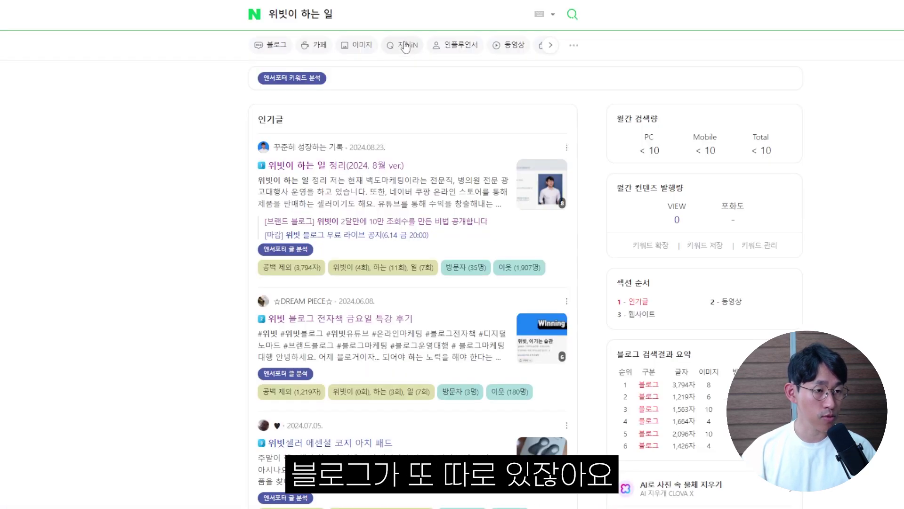
# - Search Naver for 백도마케팅 and examine the blog name shown above that company's post about its services and costs
pyautogui.hotkey('ctrl', 'a')
pyautogui.write('ㅂ백도')
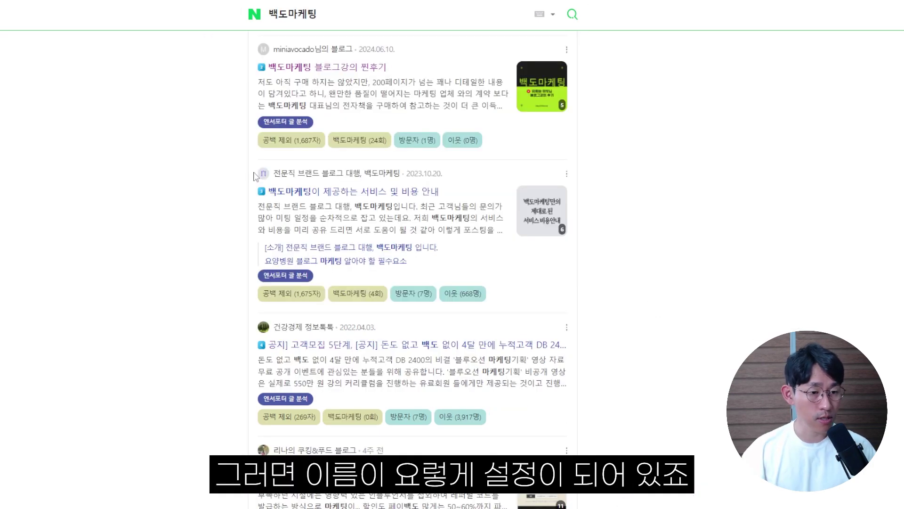
pyautogui.moveTo(254, 173); pyautogui.dragTo(403, 176)
pyautogui.click(257, 177)
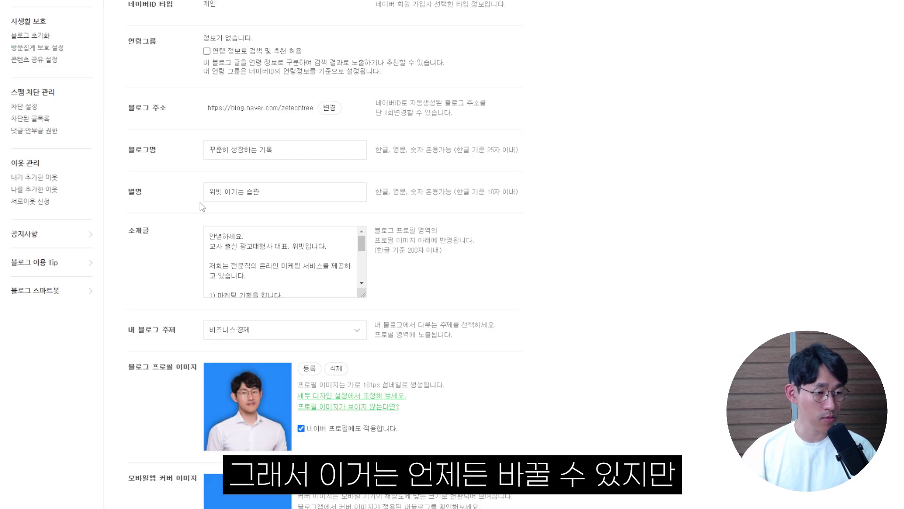
# - Review the nickname, the introduction text and its character limit note in the blog information settings
pyautogui.moveTo(208, 194); pyautogui.dragTo(293, 195)
pyautogui.click(165, 202)
pyautogui.scroll(-1, 165, 203)
pyautogui.scroll(-3, 305, 196)
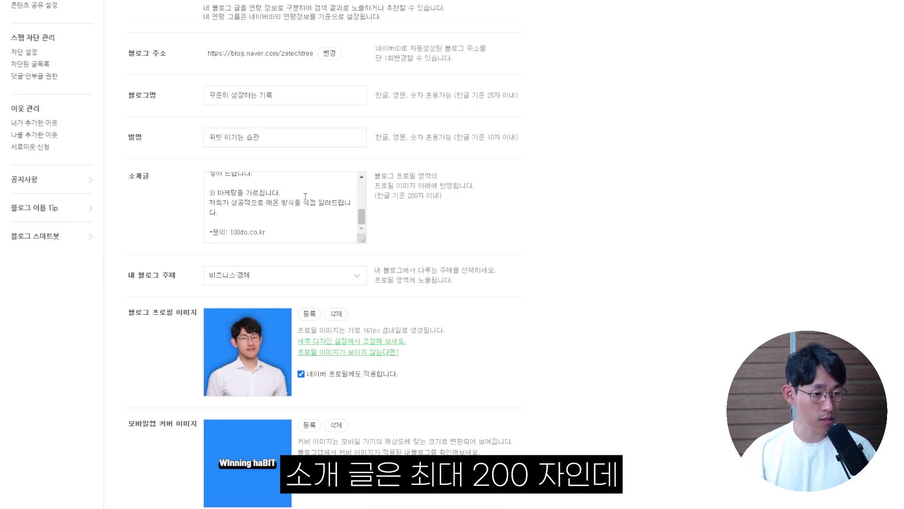
pyautogui.moveTo(418, 193); pyautogui.dragTo(425, 213)
pyautogui.click(415, 217)
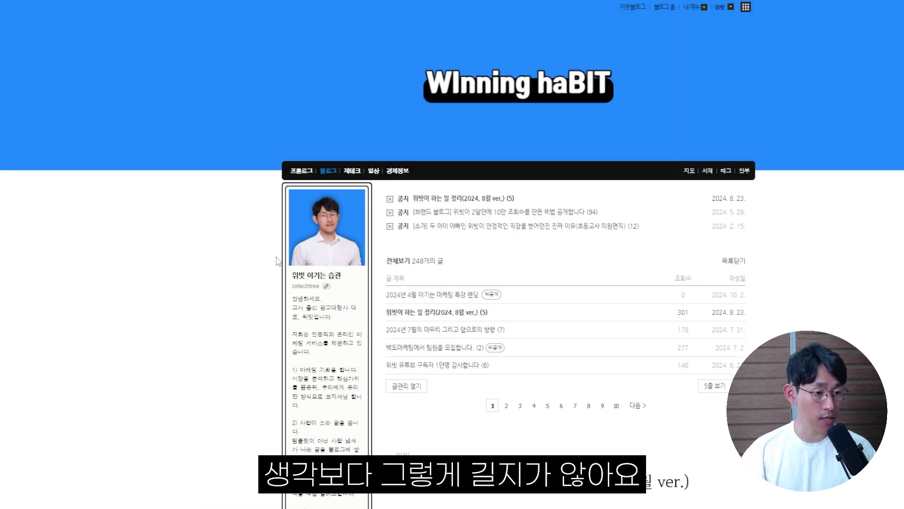
# - Check how the introduction text is displayed under the profile photo on the blog
pyautogui.scroll(-3, 278, 262)
pyautogui.moveTo(292, 137); pyautogui.dragTo(356, 349)
pyautogui.click(348, 348)
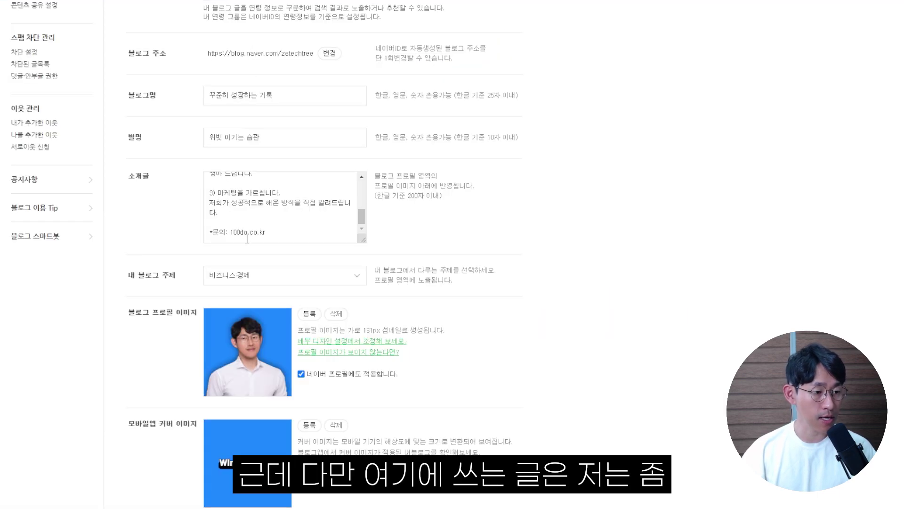
# - Examine the numbered items 1) and 2) in the introduction text of the blog information settings
pyautogui.scroll(6, 283, 231)
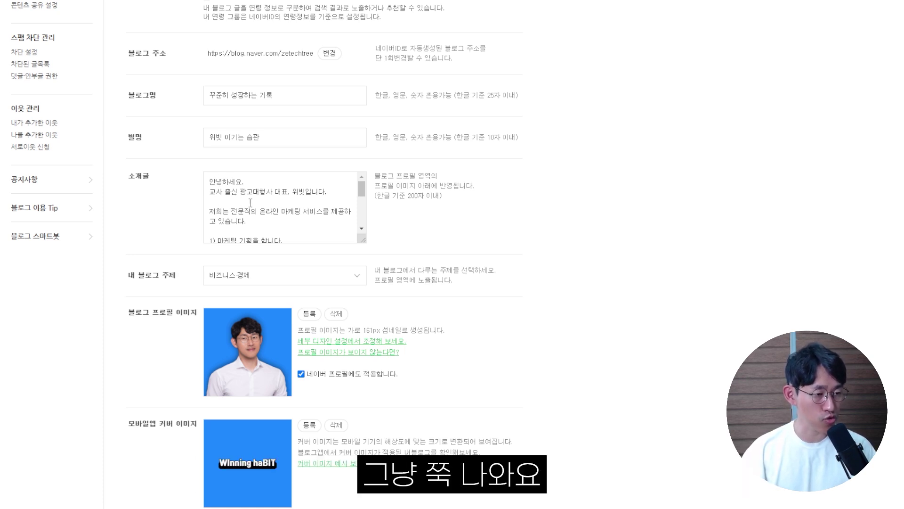
pyautogui.scroll(-2, 254, 218)
pyautogui.click(211, 185)
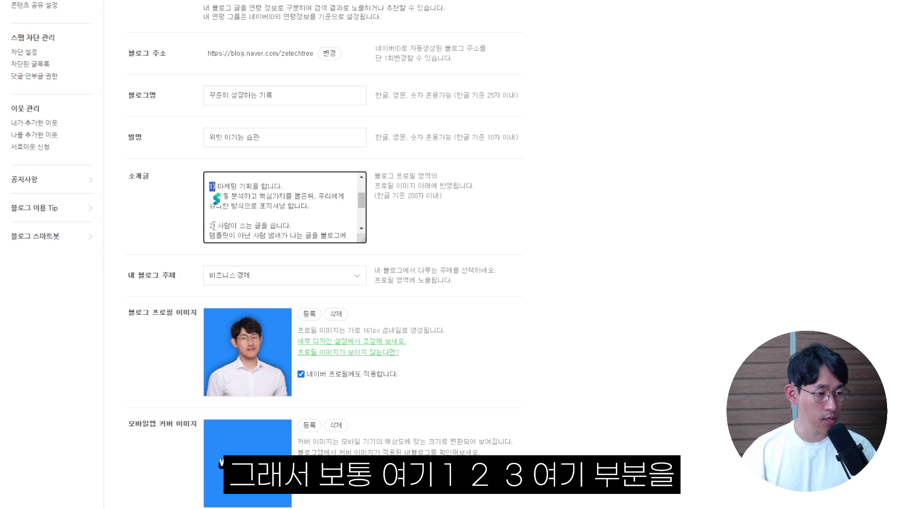
pyautogui.scroll(-2, 217, 231)
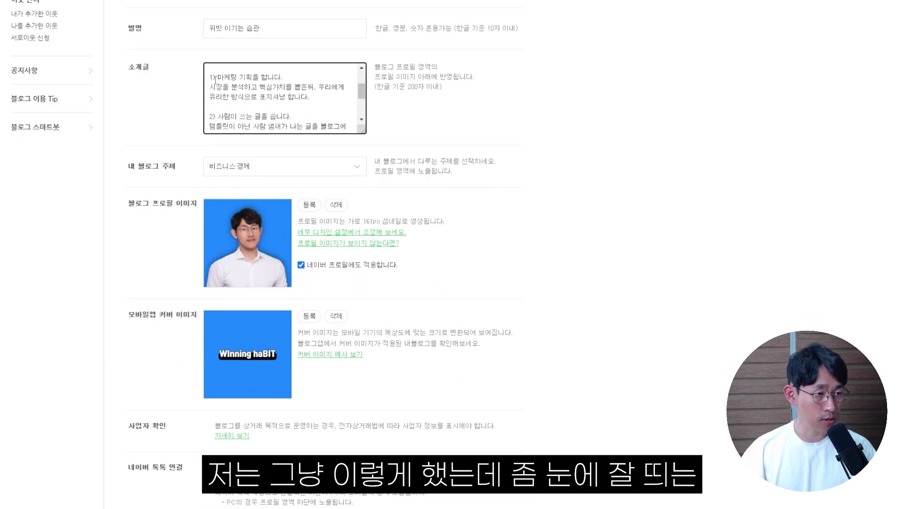
pyautogui.scroll(4, 148, 137)
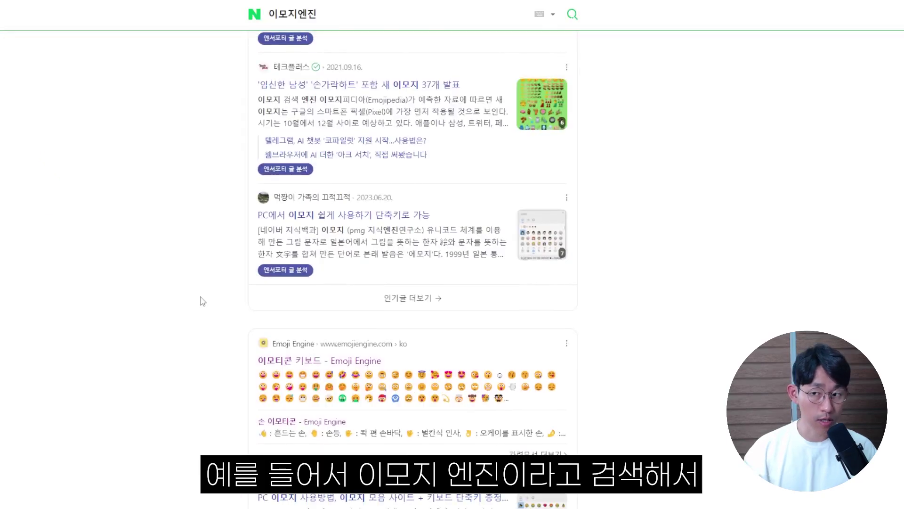
# - Search Naver for 이모지엔진 and open the Emoji Engine emoticon keyboard site from the results
pyautogui.scroll(-1, 188, 279)
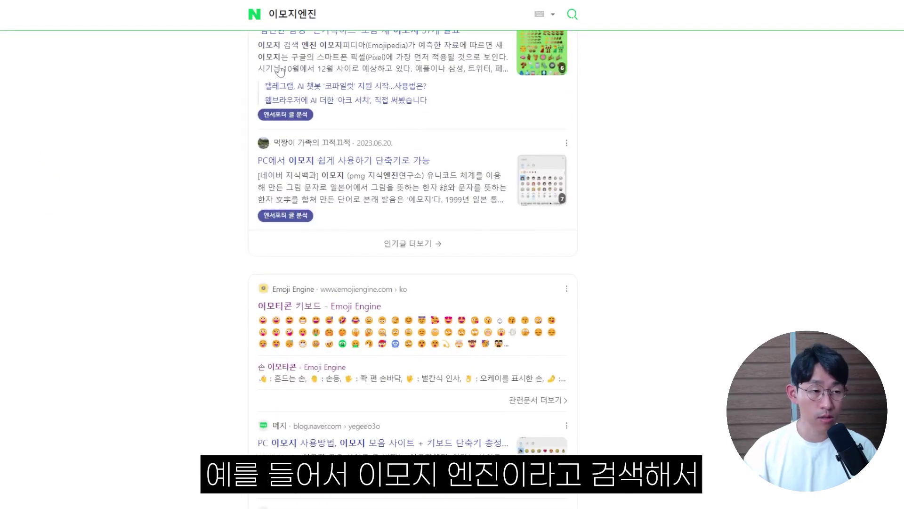
pyautogui.click(331, 11)
pyautogui.scroll(10, 137, 181)
pyautogui.scroll(-7, 157, 228)
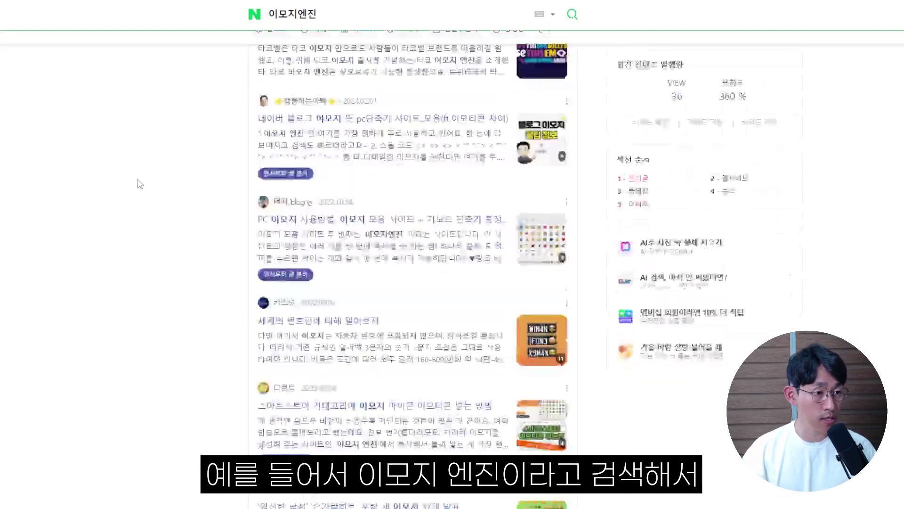
pyautogui.scroll(-2, 157, 237)
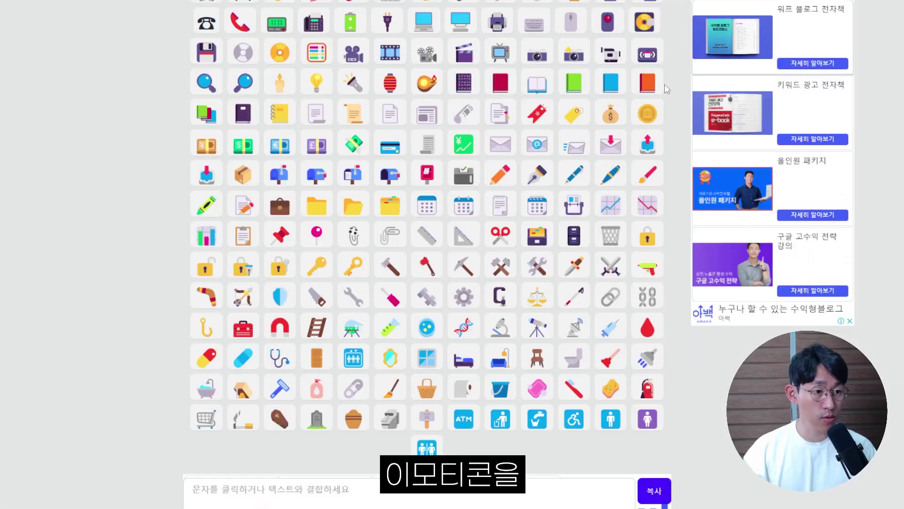
# - Browse the Emoji Engine collection, pick the green check mark emoji from the symbols and copy it
pyautogui.scroll(3, 230, 357)
pyautogui.scroll(20, 230, 356)
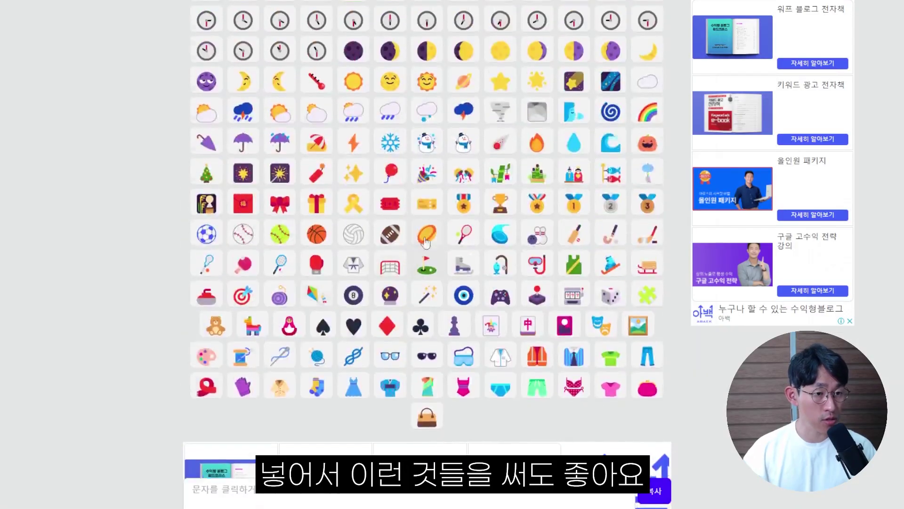
pyautogui.scroll(12, 540, 260)
pyautogui.scroll(-18, 554, 288)
pyautogui.scroll(-15, 553, 287)
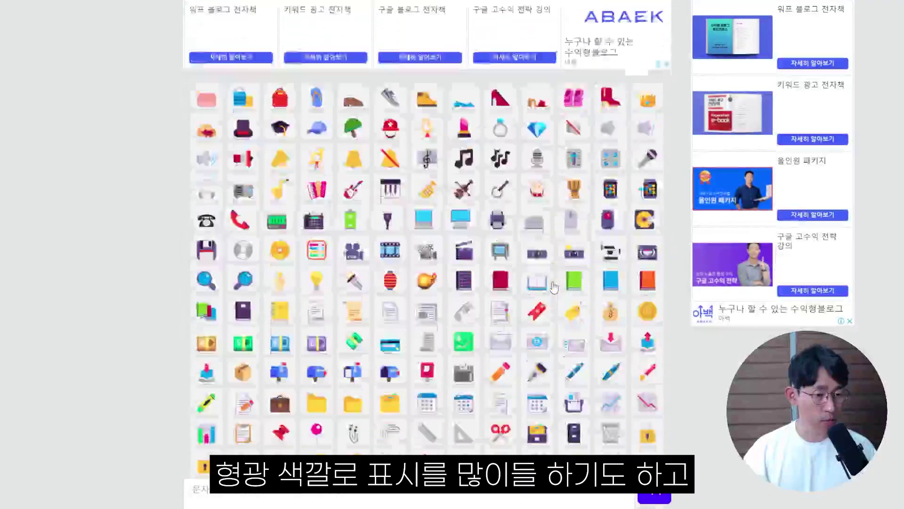
pyautogui.scroll(-15, 547, 292)
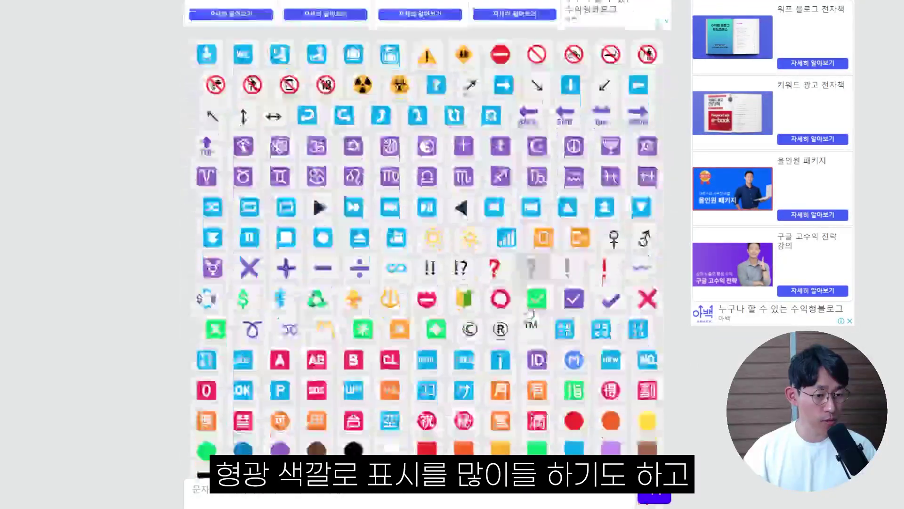
pyautogui.moveTo(207, 490); pyautogui.dragTo(184, 490)
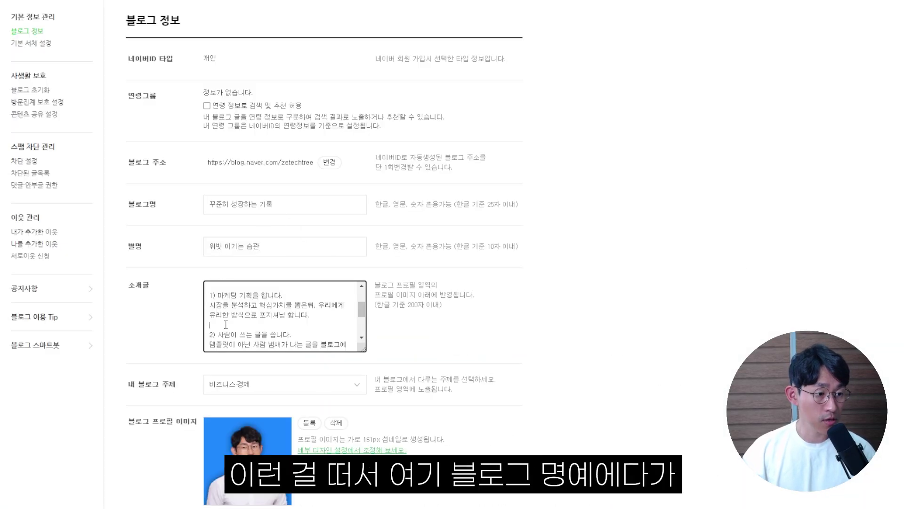
# - Add the ✅ emoji at both ends of the blog name and select the "1)" marker in the introduction text
pyautogui.click(323, 206)
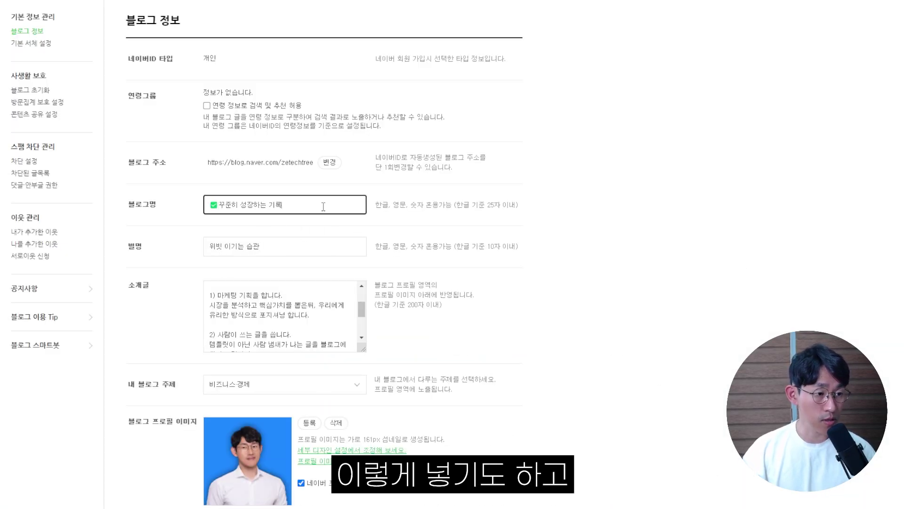
pyautogui.click(510, 185)
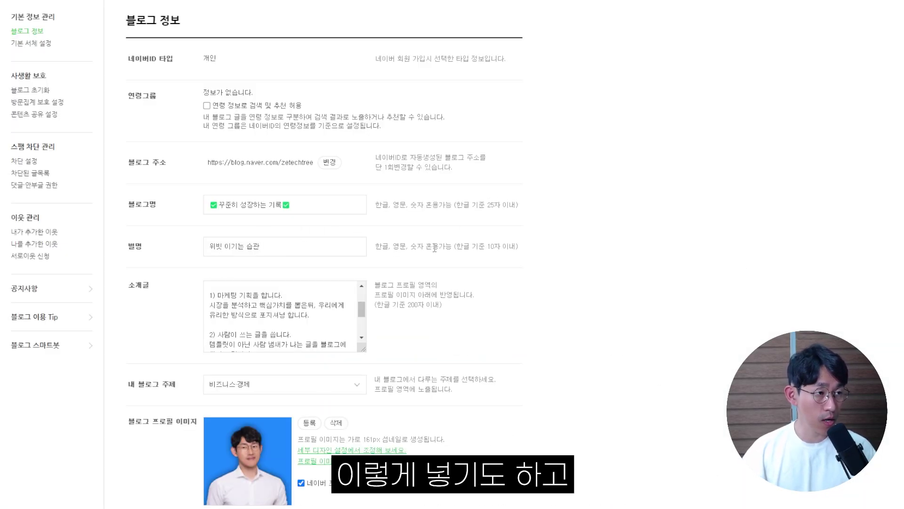
pyautogui.click(217, 295)
pyautogui.moveTo(217, 296); pyautogui.dragTo(209, 293)
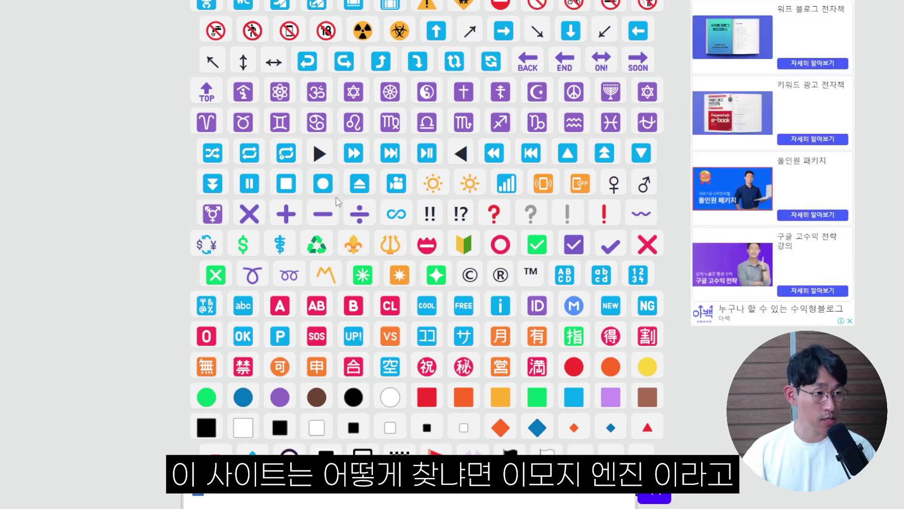
# - Repeat the Naver search for 이모지엔진 and open the Emoji Engine emoticon keyboard site from the results
pyautogui.scroll(2, 424, 188)
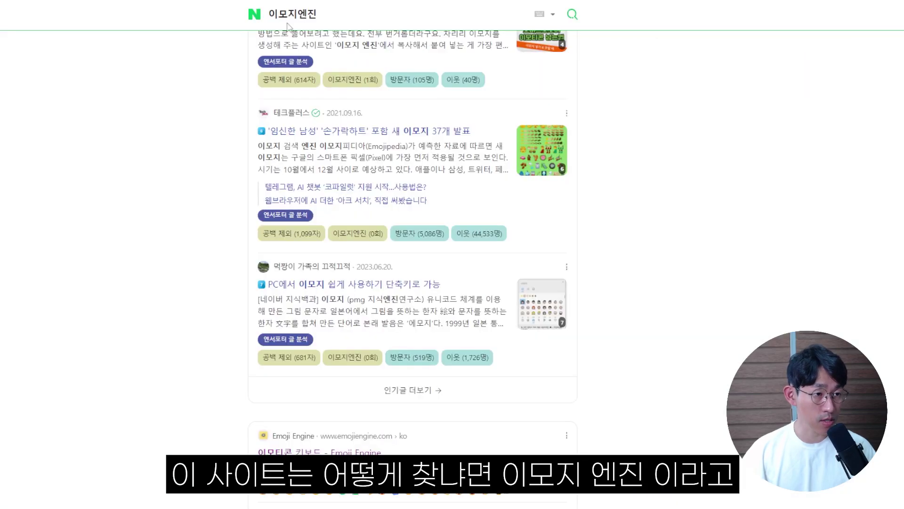
pyautogui.click(323, 11)
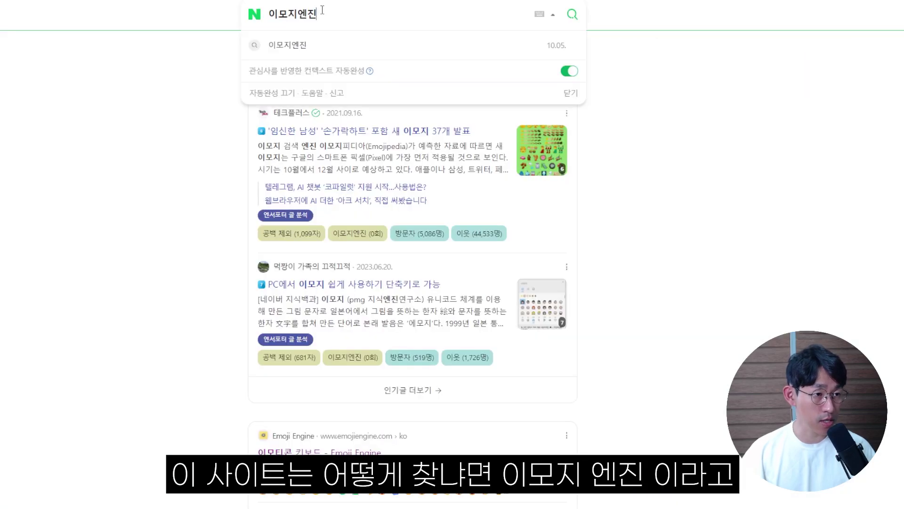
pyautogui.press('Return')
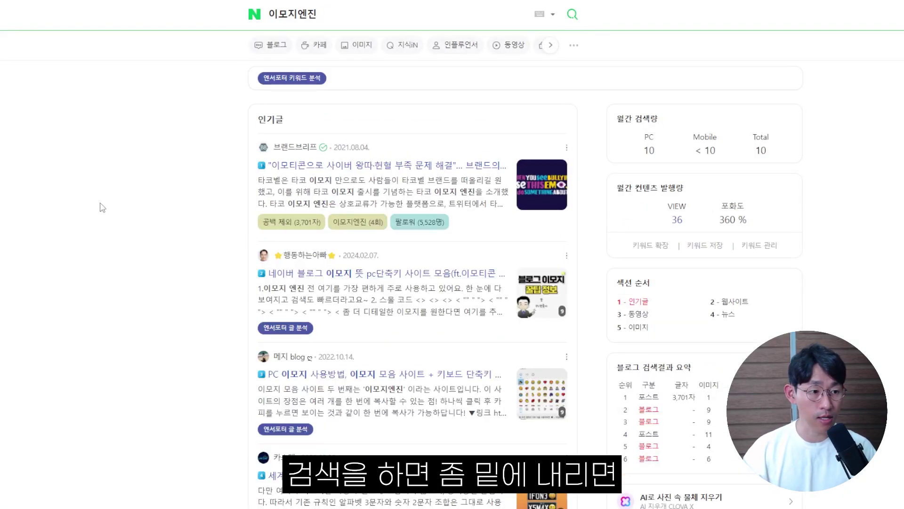
pyautogui.scroll(-10, 211, 250)
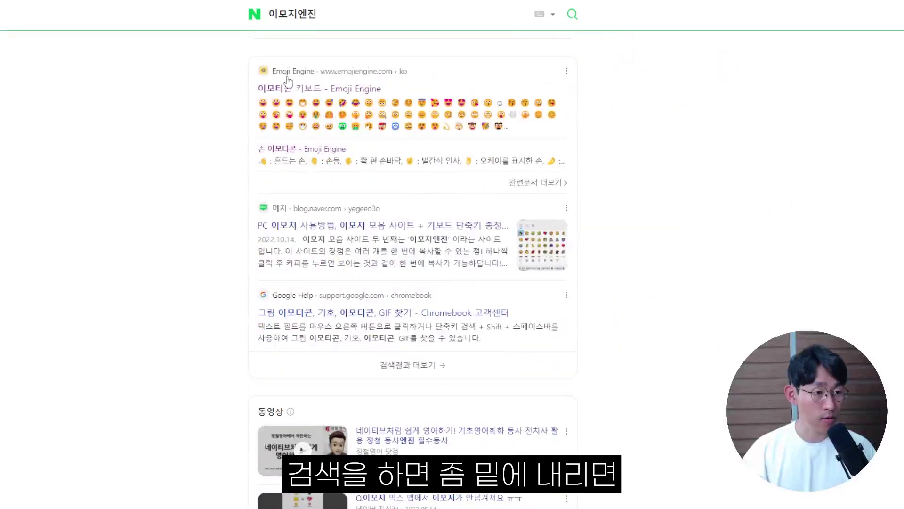
pyautogui.scroll(1, 305, 114)
pyautogui.click(305, 114)
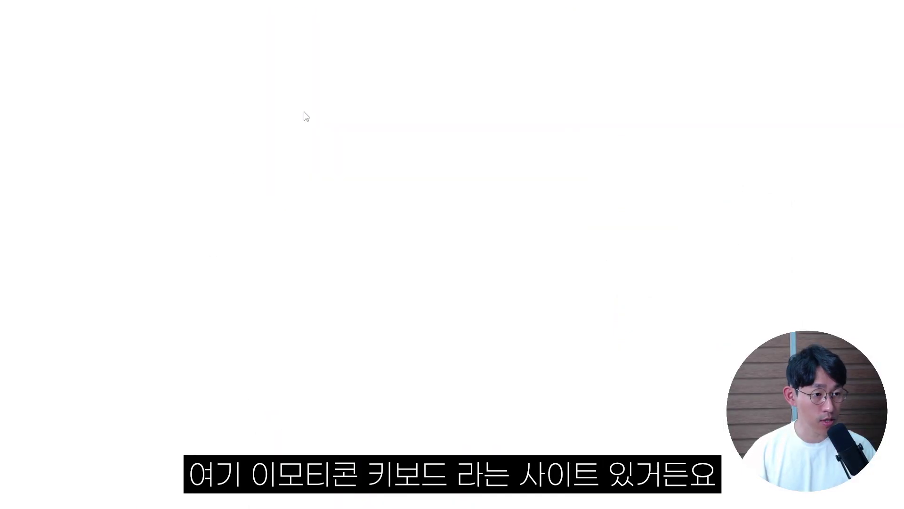
# - Pick the house-with-tree emoji from the Emoji Engine collection and select it in the text field for copying
pyautogui.scroll(-15, 408, 197)
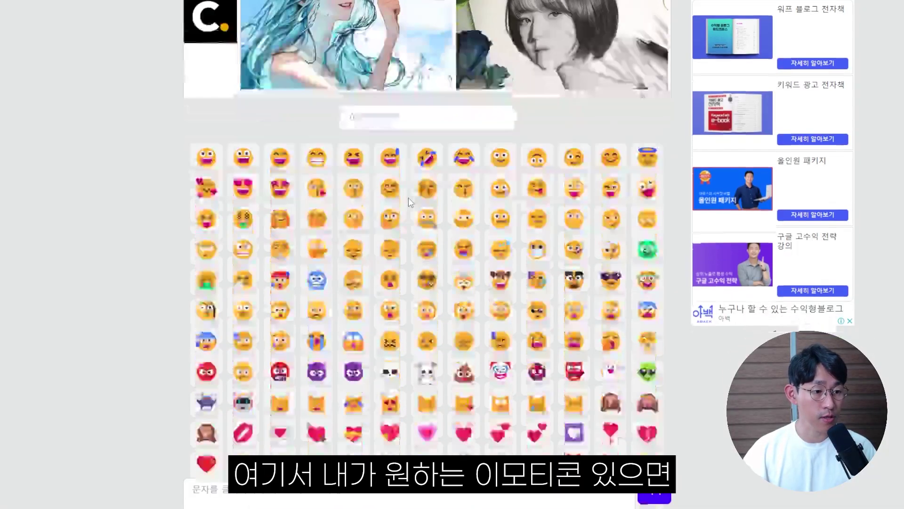
pyautogui.scroll(-15, 428, 226)
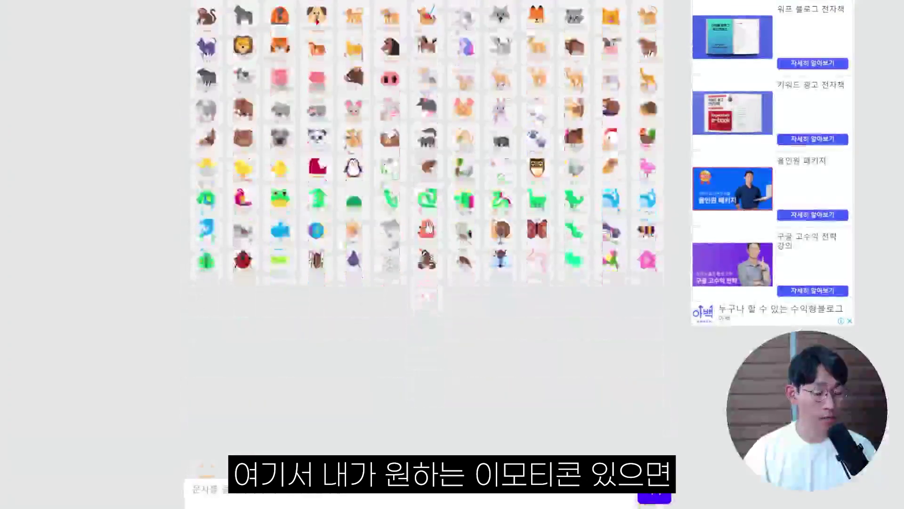
pyautogui.click(428, 206)
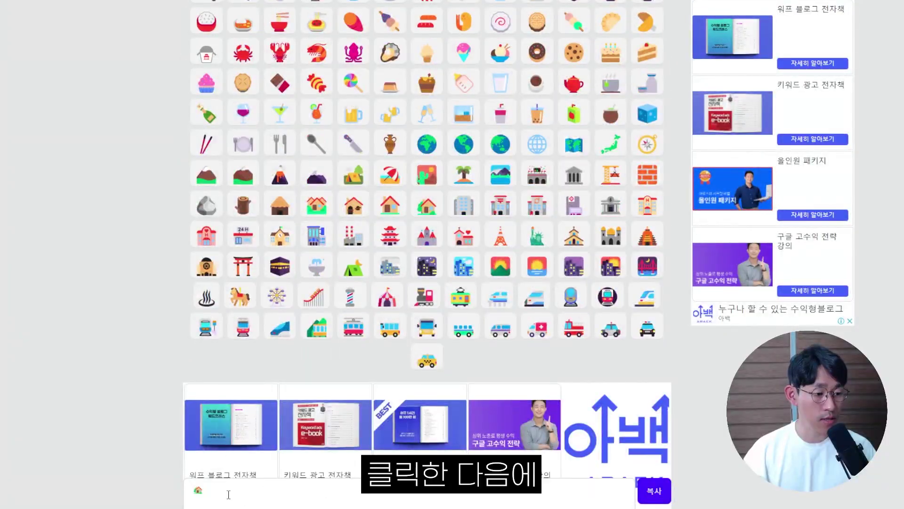
pyautogui.moveTo(207, 491); pyautogui.dragTo(183, 499)
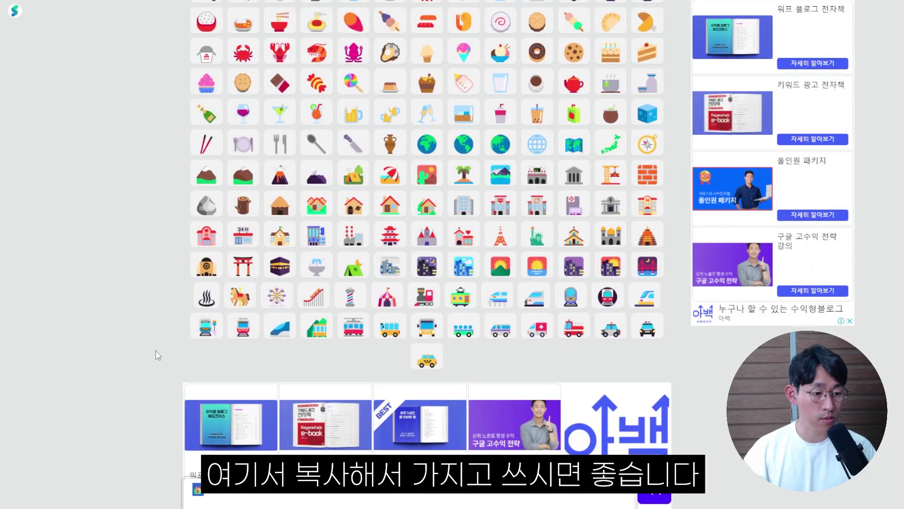
pyautogui.scroll(5, 158, 355)
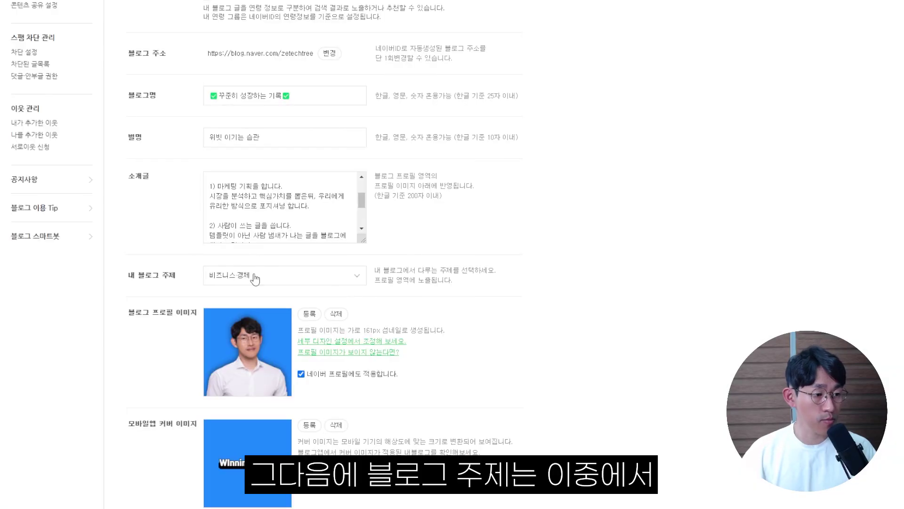
# - Examine the blog topic options, profile image, mobile cover image and Naver TalkTalk connection in the blog information settings
pyautogui.click(256, 278)
pyautogui.scroll(10, 253, 320)
pyautogui.scroll(-5, 257, 347)
pyautogui.click(349, 311)
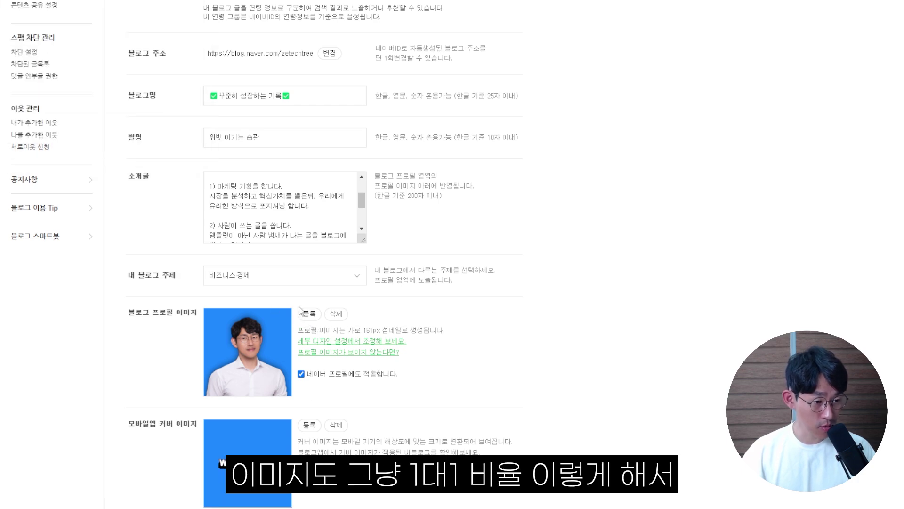
pyautogui.scroll(-3, 299, 313)
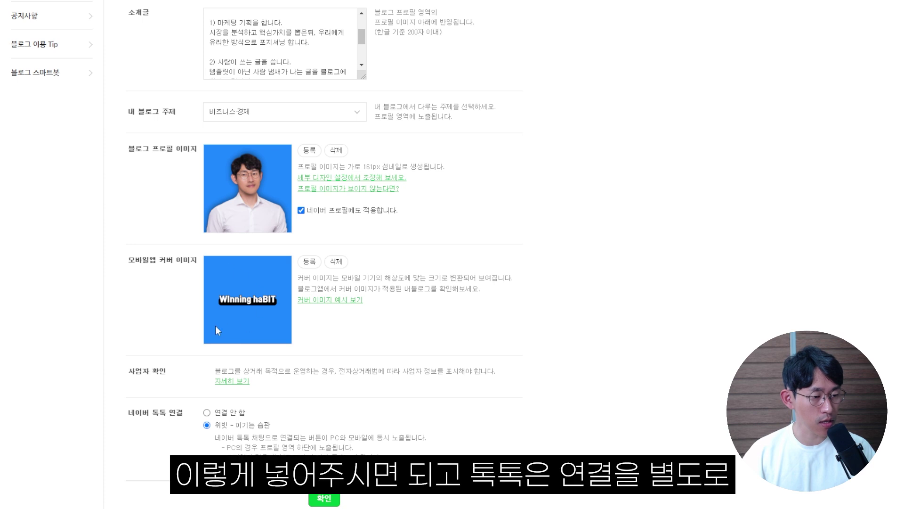
pyautogui.scroll(-2, 197, 332)
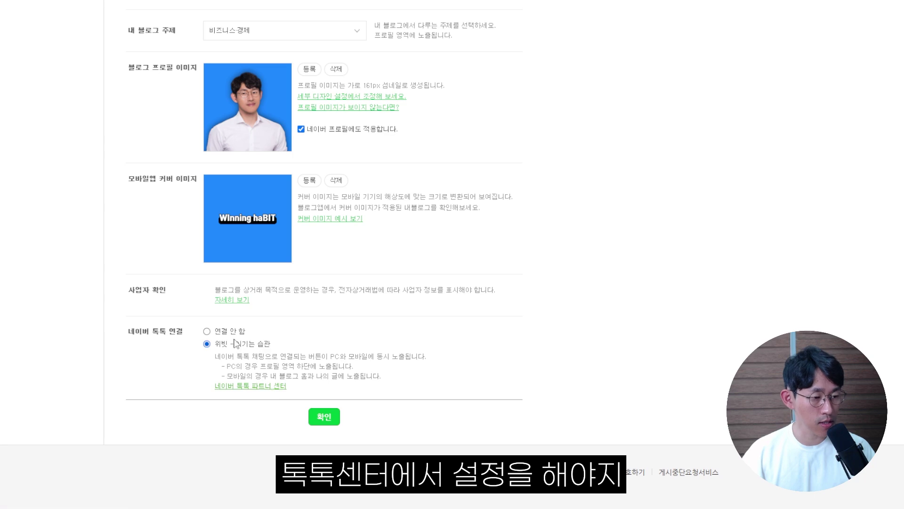
pyautogui.scroll(9, 307, 434)
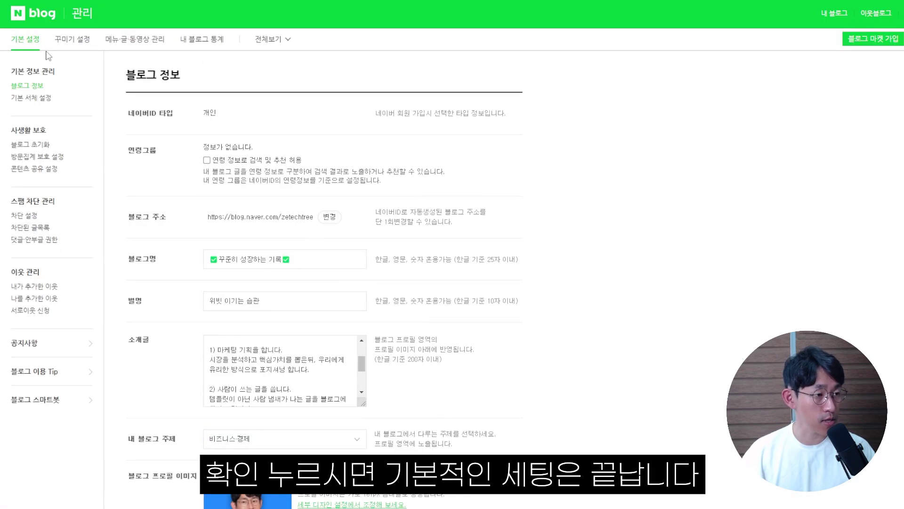
# - Open the skin selection page from the blog's admin settings, and open it again from the blog home page
pyautogui.click(50, 97)
pyautogui.click(73, 39)
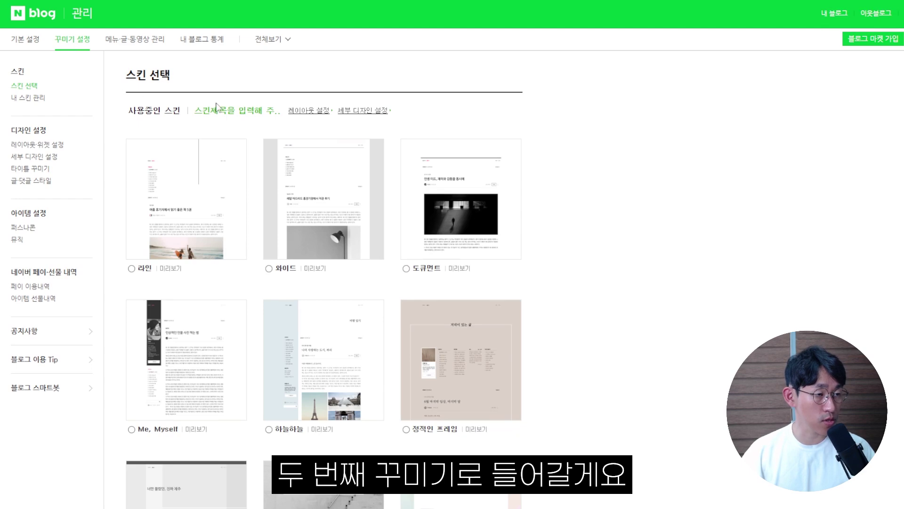
pyautogui.click(25, 40)
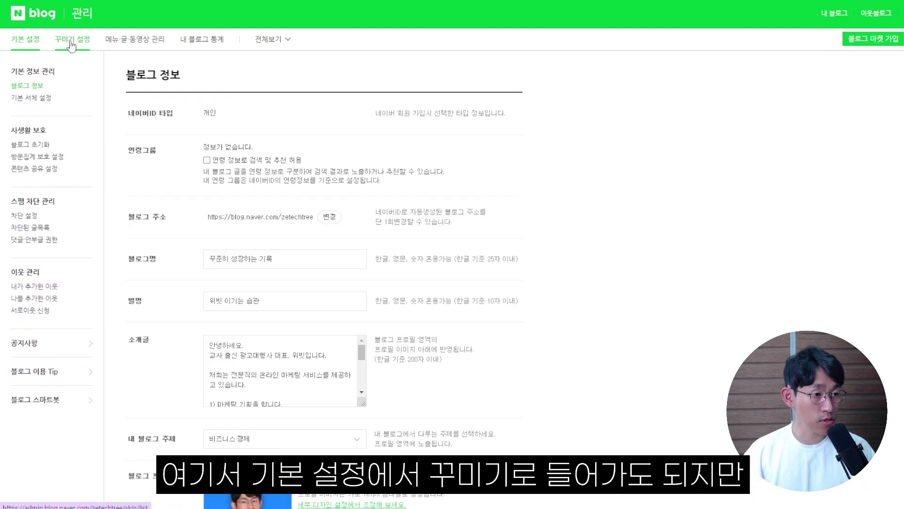
pyautogui.click(72, 39)
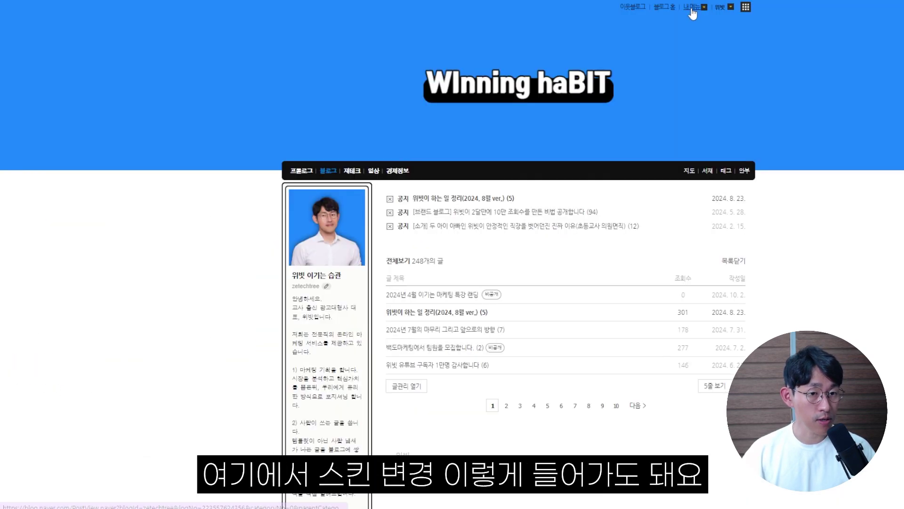
pyautogui.click(695, 6)
pyautogui.click(696, 72)
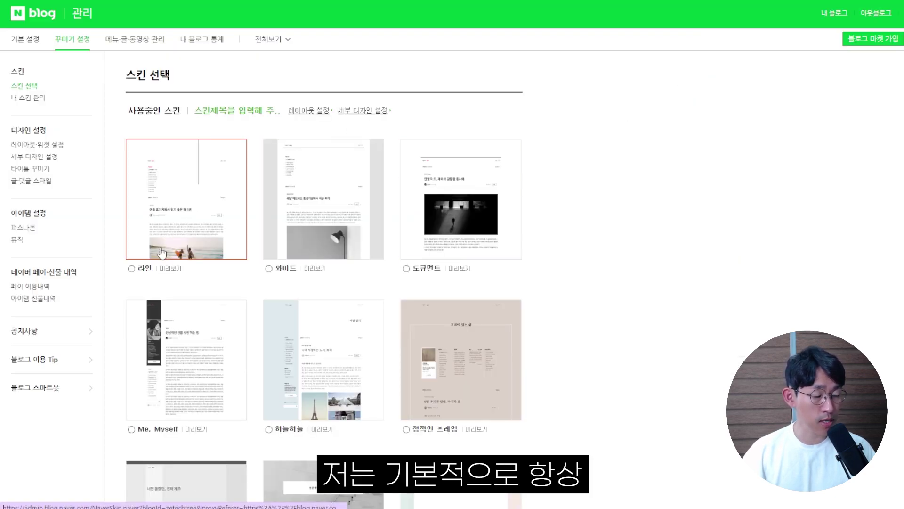
# - Select the white-background 라인 skin and apply it to the blog
pyautogui.click(144, 268)
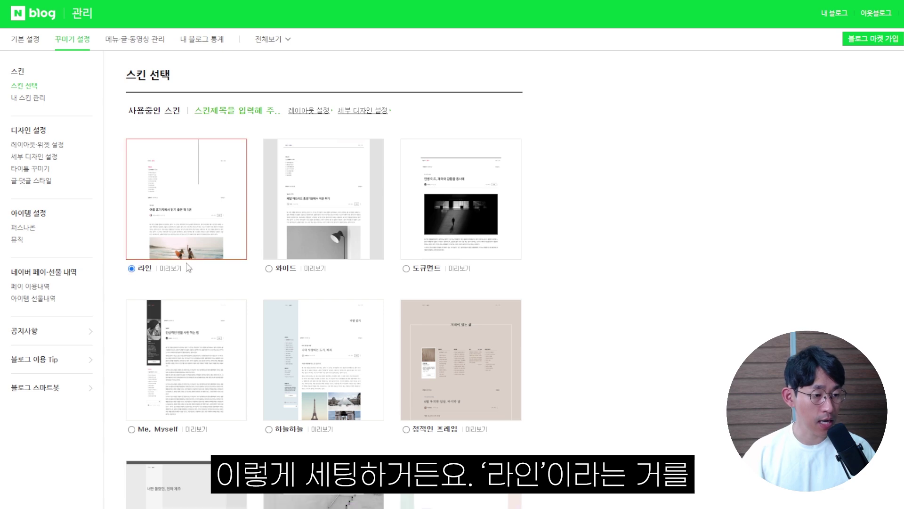
pyautogui.click(171, 269)
pyautogui.scroll(-15, 591, 258)
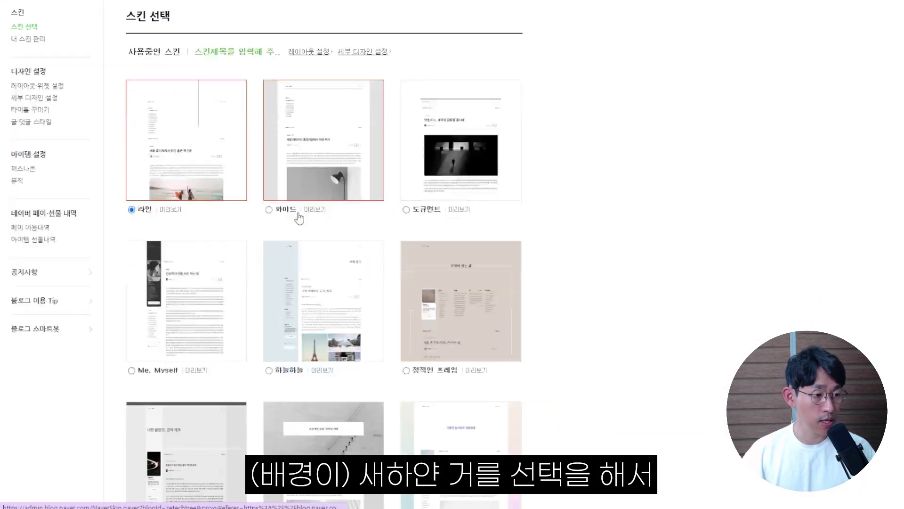
pyautogui.scroll(-8, 298, 218)
pyautogui.click(306, 419)
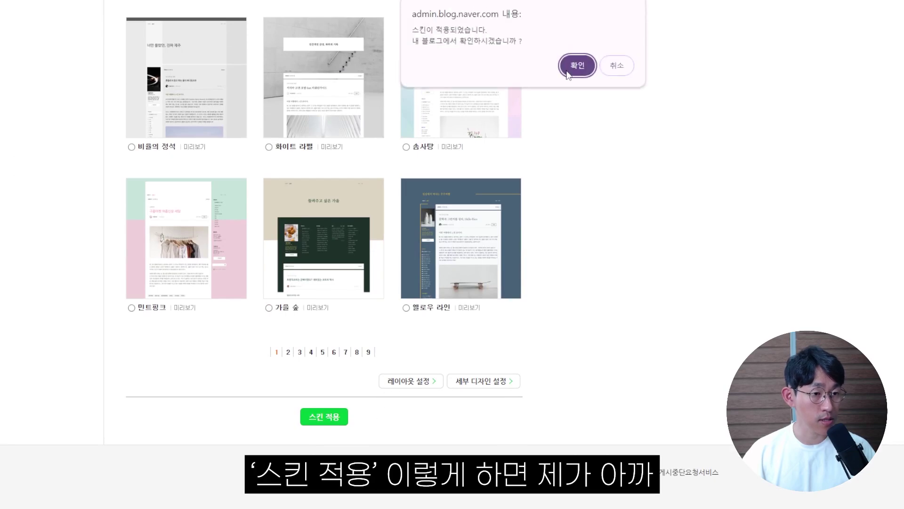
# - Go to the blog and examine the new skin from the category list down to the profile area
pyautogui.click(581, 66)
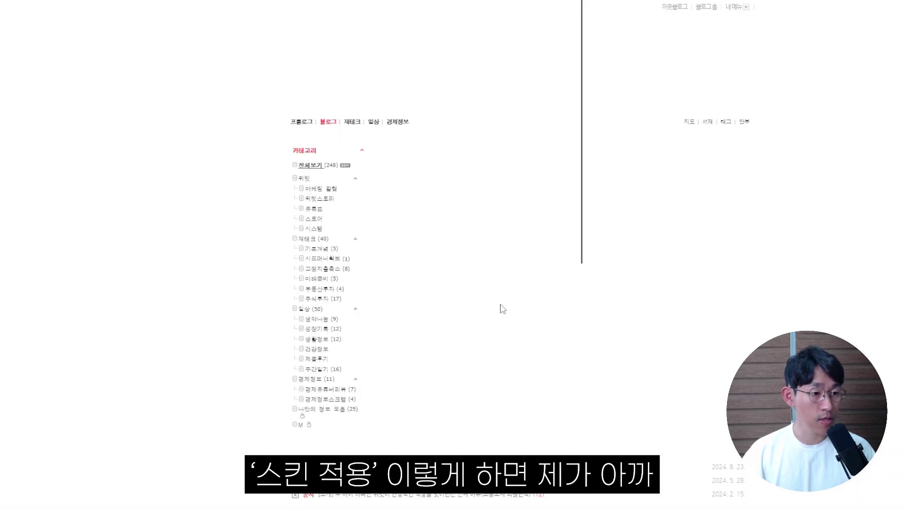
pyautogui.scroll(-10, 537, 308)
pyautogui.scroll(10, 192, 262)
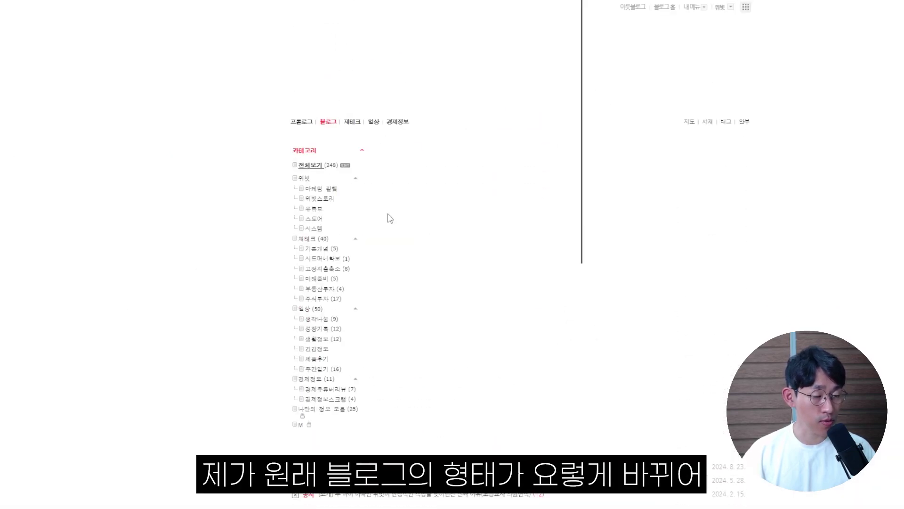
pyautogui.scroll(-20, 622, 307)
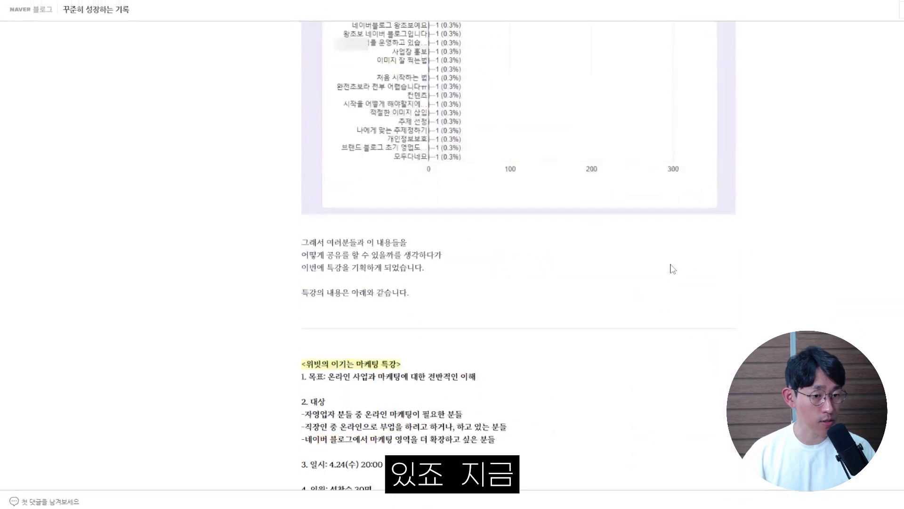
pyautogui.scroll(-15, 660, 261)
pyautogui.scroll(10, 599, 376)
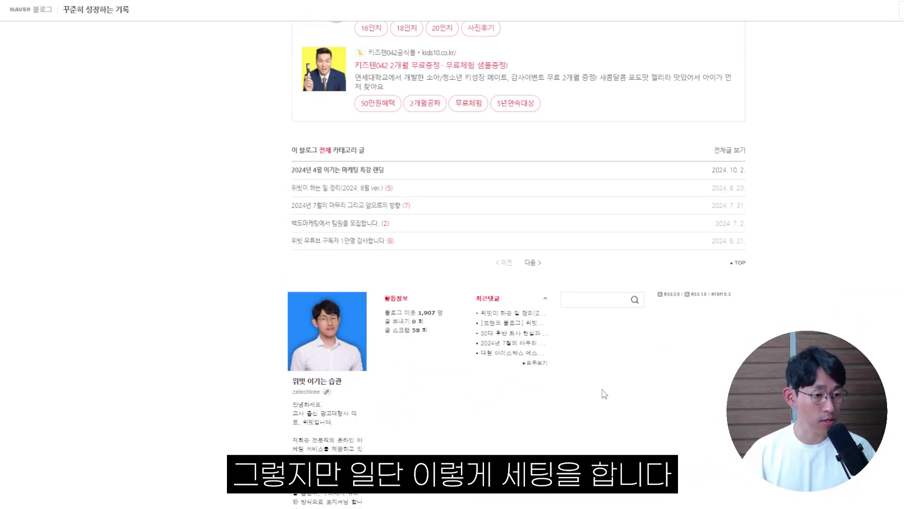
pyautogui.scroll(20, 601, 408)
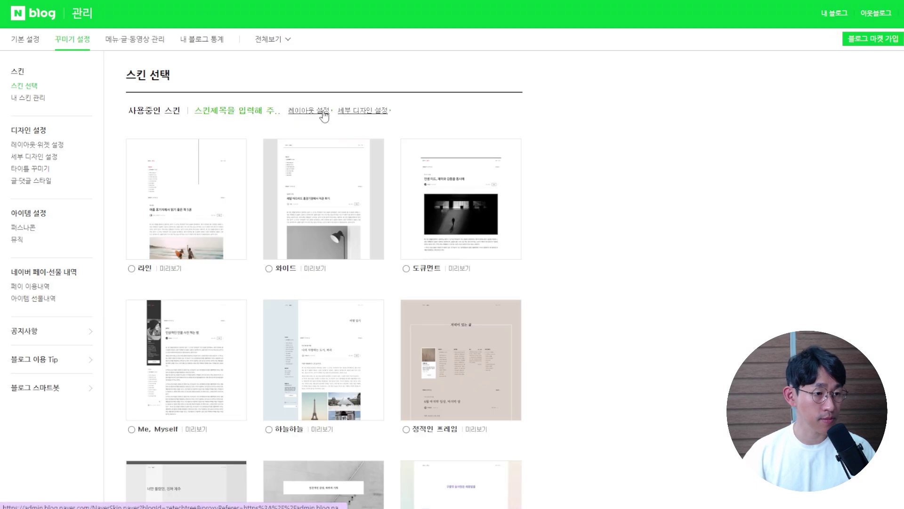
# - Open the layout and widget settings and choose the layout with a full-width title and a single sidebar left of the posts
pyautogui.click(315, 113)
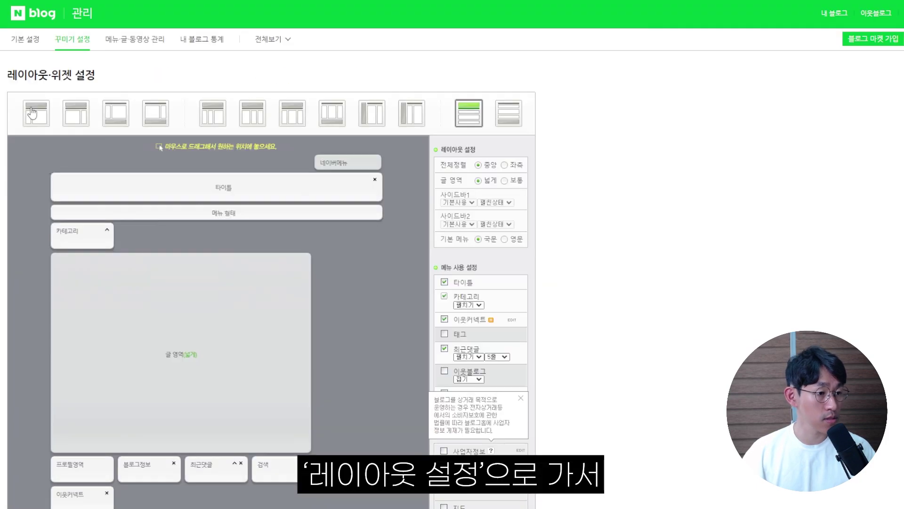
pyautogui.click(31, 113)
pyautogui.click(572, 87)
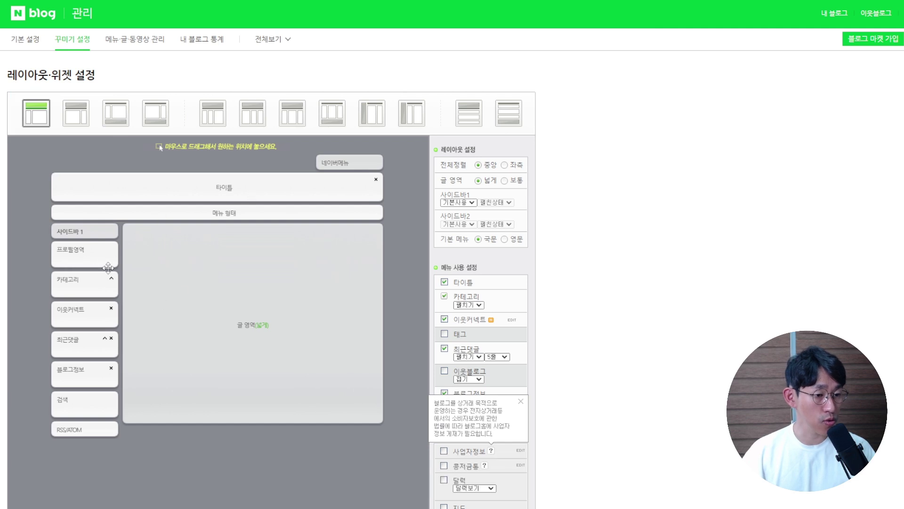
# - Dismiss the business information notice, enable the 방문자그래프 widget and place it above RSS/ATOM in the sidebar
pyautogui.scroll(-1, 408, 268)
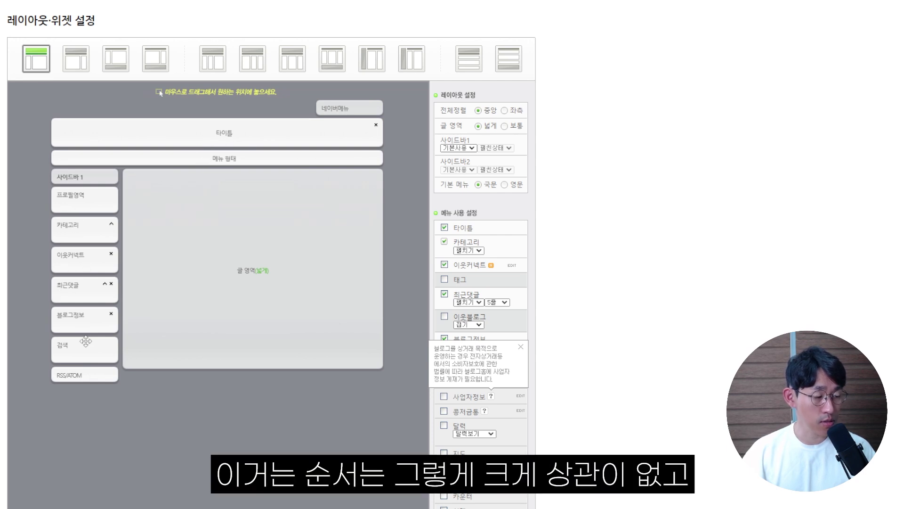
pyautogui.click(521, 347)
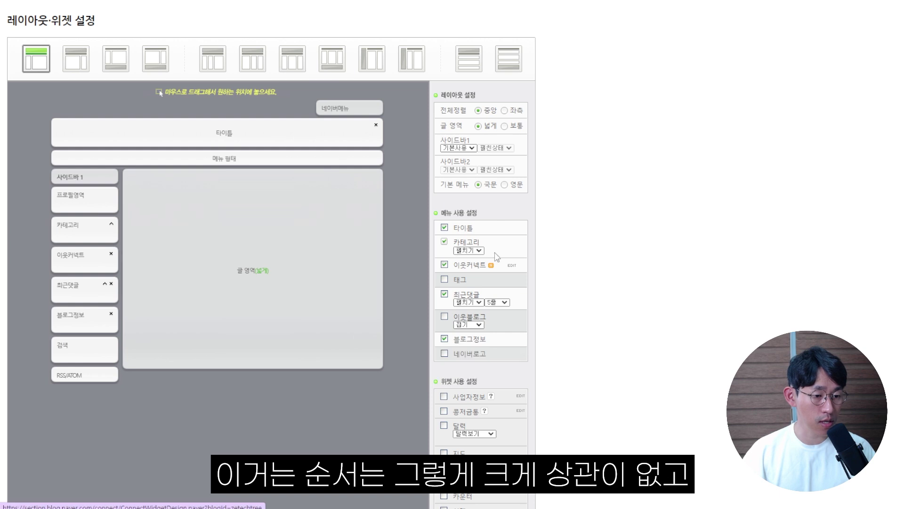
pyautogui.scroll(-4, 495, 317)
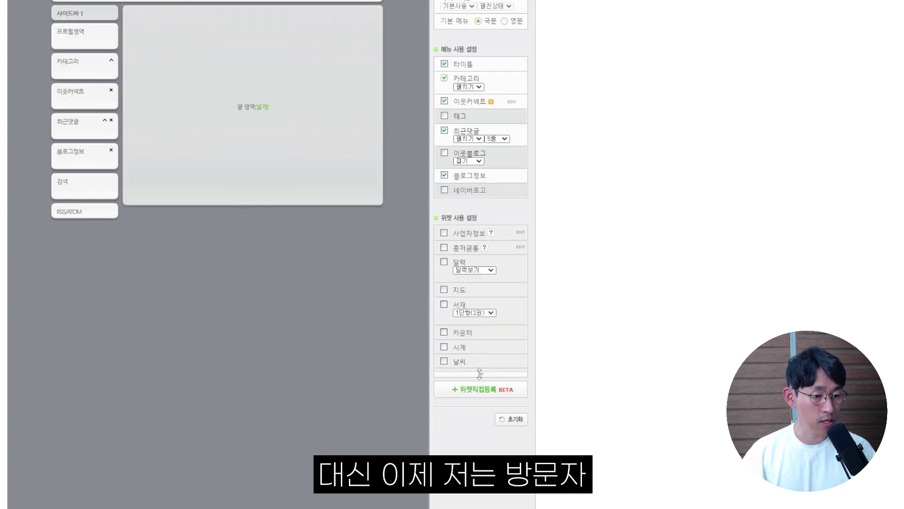
pyautogui.moveTo(480, 373); pyautogui.dragTo(480, 428)
pyautogui.click(443, 404)
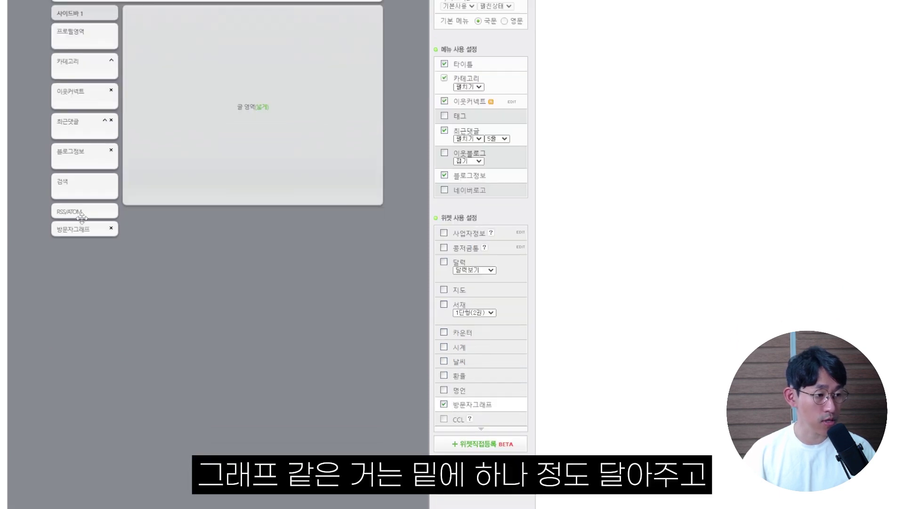
pyautogui.moveTo(75, 220); pyautogui.dragTo(75, 210)
pyautogui.scroll(2, 78, 212)
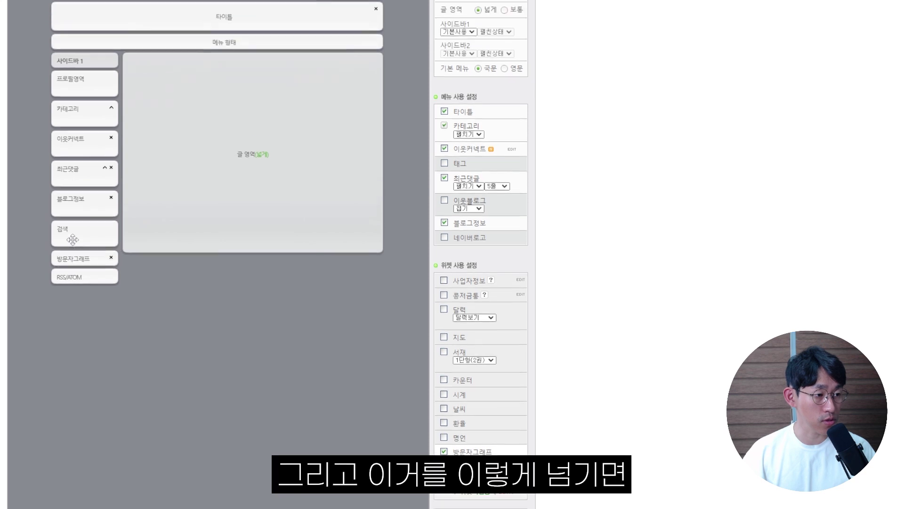
# - Open a preview of the blog with the changed layout and widget arrangement
pyautogui.scroll(-6, 267, 315)
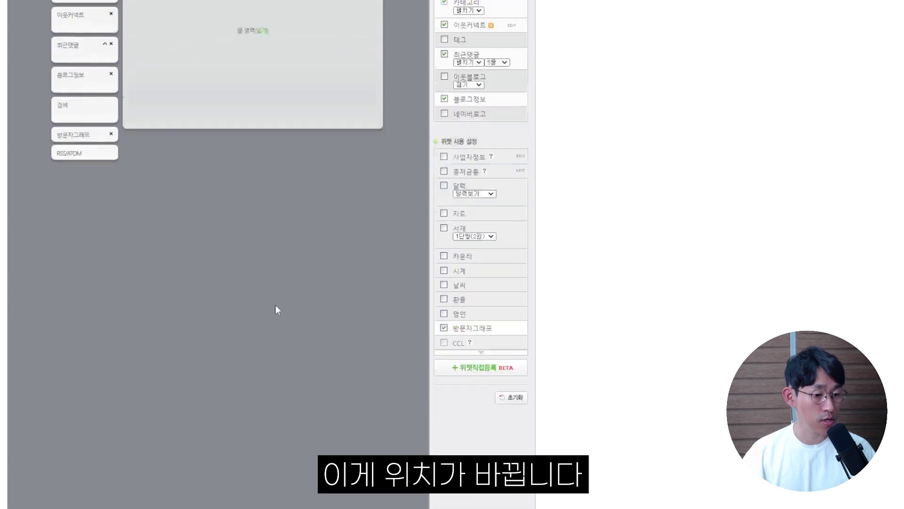
pyautogui.scroll(-1, 305, 483)
pyautogui.click(299, 483)
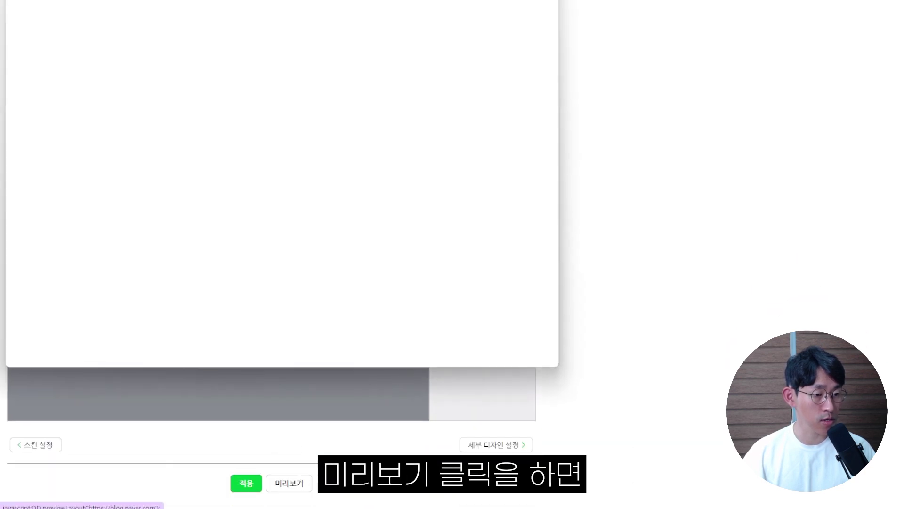
# - Examine the previewed blog from its posts back up to the header and profile, and close the preview
pyautogui.scroll(-10, 294, 193)
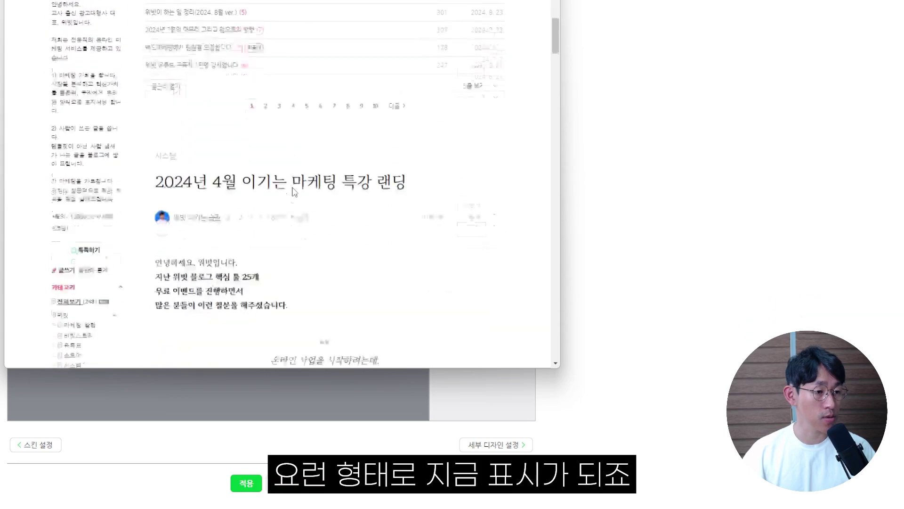
pyautogui.scroll(-5, 293, 192)
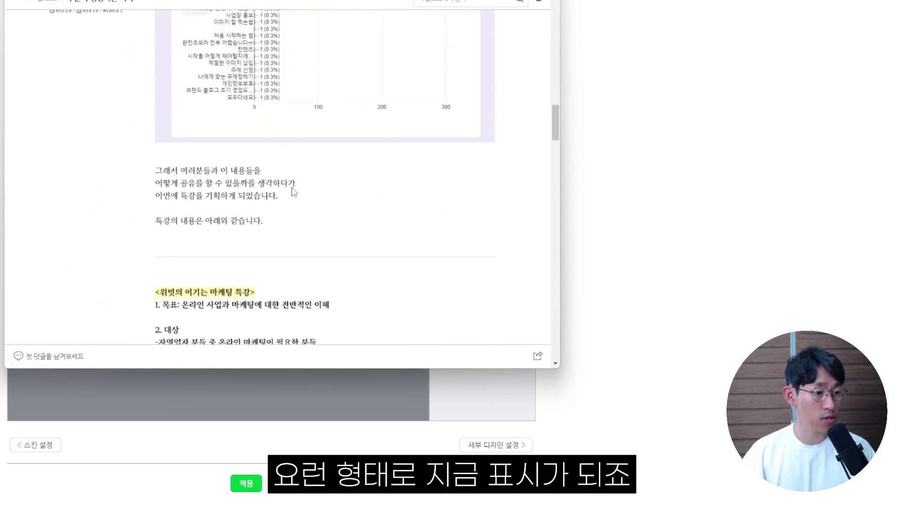
pyautogui.scroll(15, 293, 191)
pyautogui.scroll(5, 155, 183)
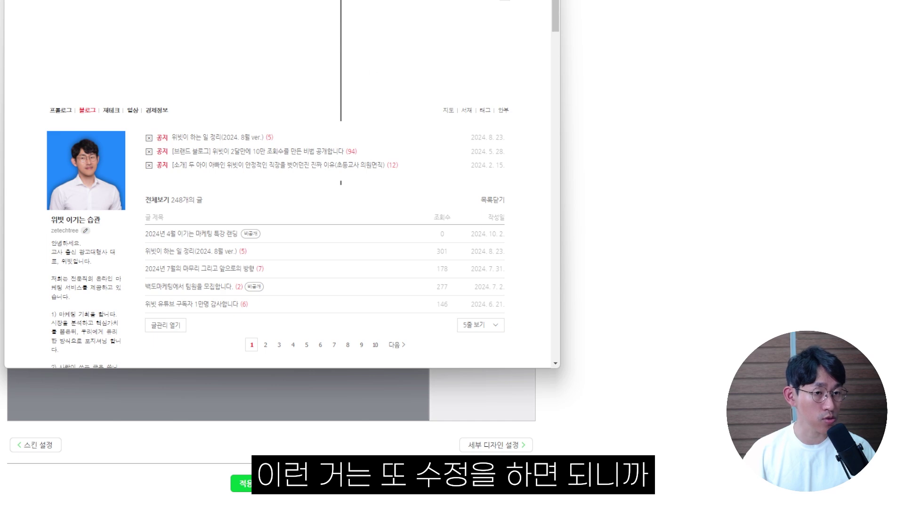
pyautogui.press('Escape')
# - Apply the changed layout and widget arrangement to the blog and look over the updated page
pyautogui.scroll(3, 222, 236)
pyautogui.scroll(-3, 222, 478)
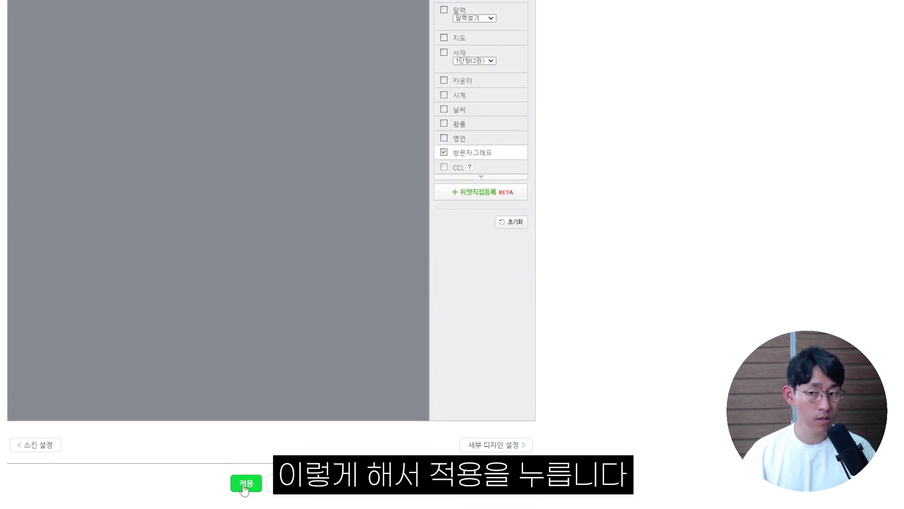
pyautogui.click(245, 488)
pyautogui.click(577, 54)
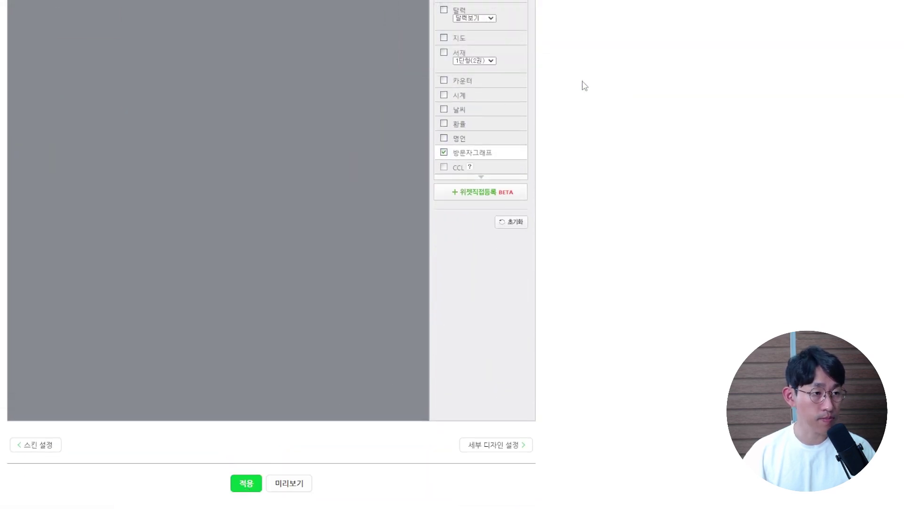
pyautogui.scroll(-5, 518, 254)
pyautogui.scroll(6, 518, 254)
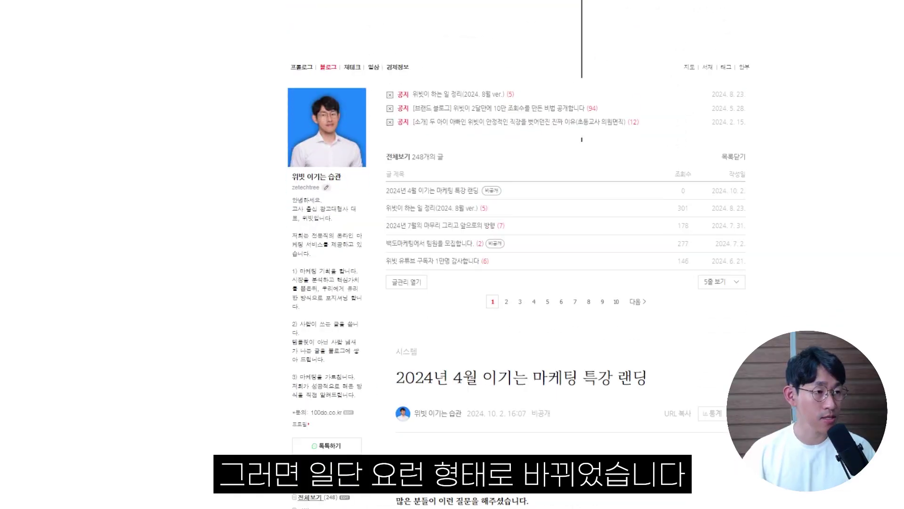
# - Open the blog's detailed design settings (세부 디자인 설정) and look over the page with the 리모콘
pyautogui.scroll(1, 704, 21)
pyautogui.click(694, 7)
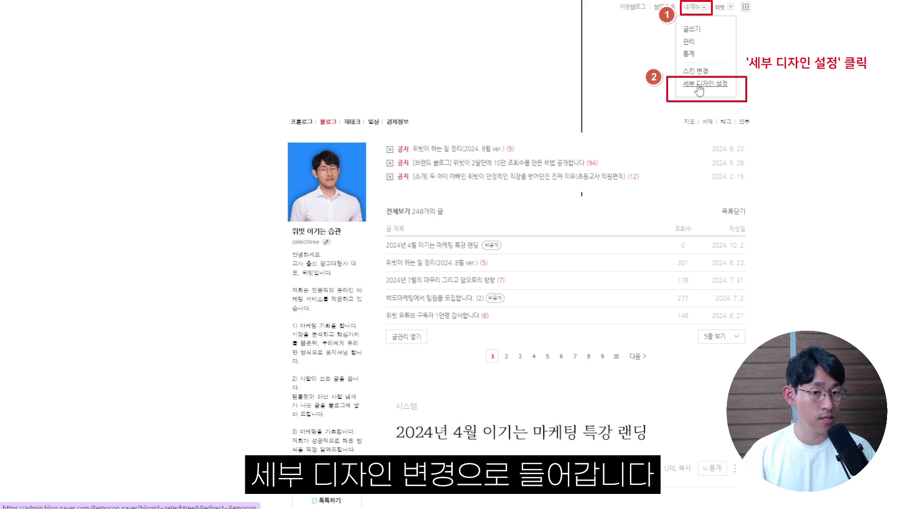
pyautogui.click(699, 86)
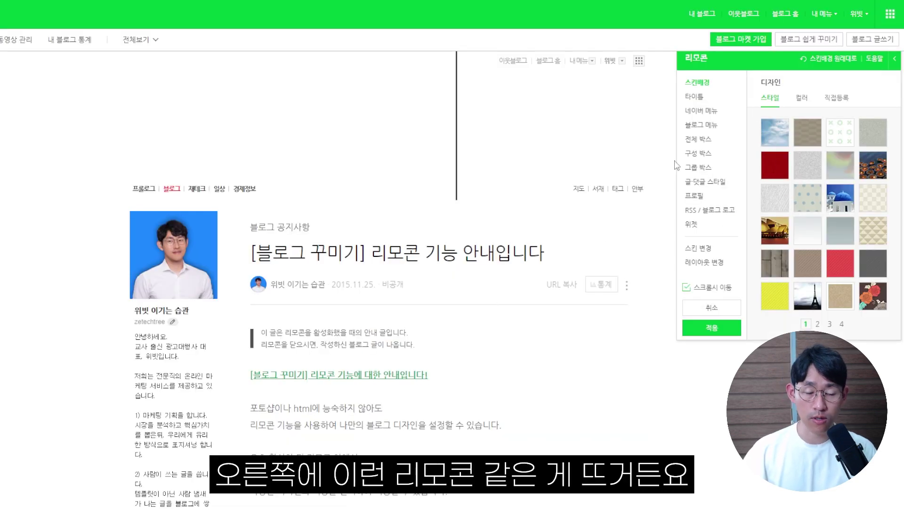
pyautogui.scroll(-5, 507, 287)
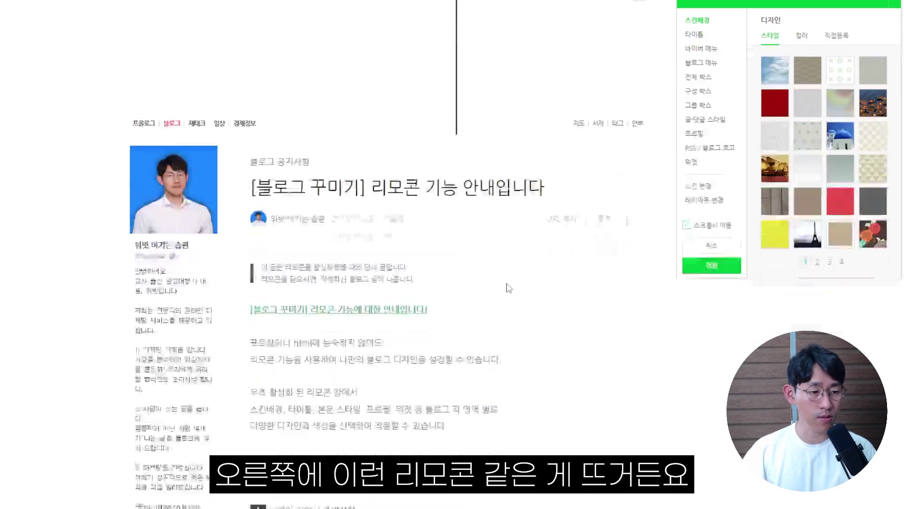
pyautogui.scroll(5, 508, 288)
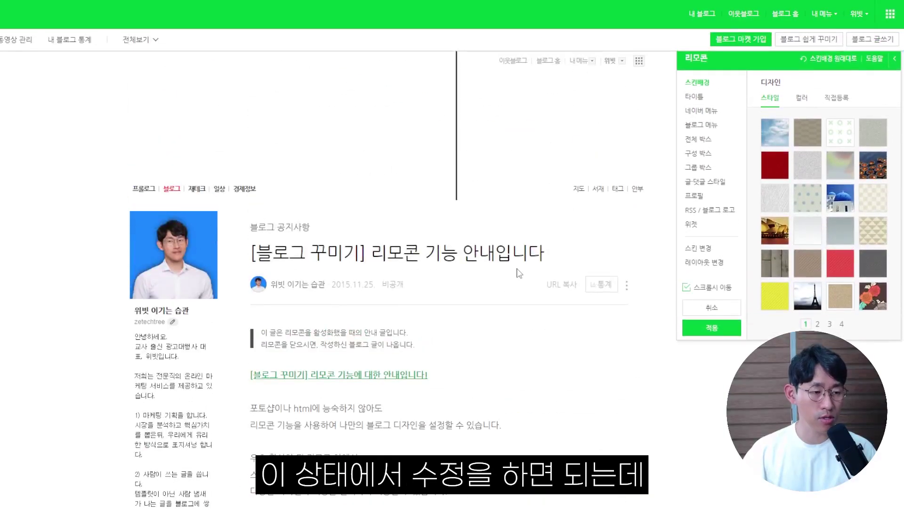
# - Try the bright red style as the 스킨배경 and examine the page down to the footer
pyautogui.click(693, 97)
pyautogui.click(701, 83)
pyautogui.click(700, 96)
pyautogui.click(701, 83)
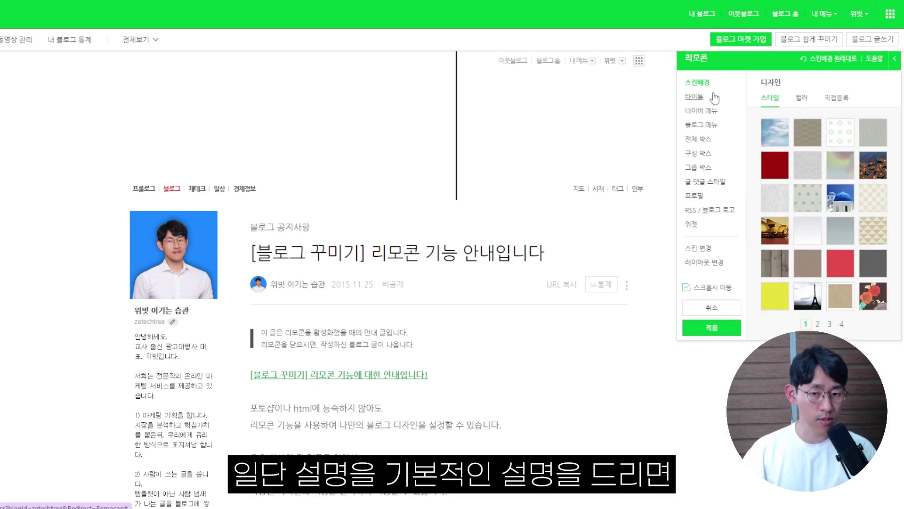
pyautogui.click(837, 262)
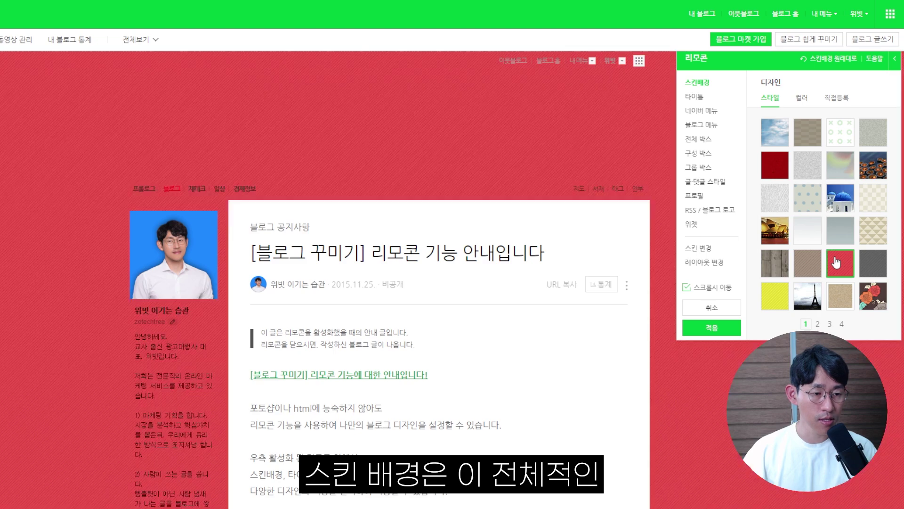
pyautogui.scroll(-20, 339, 336)
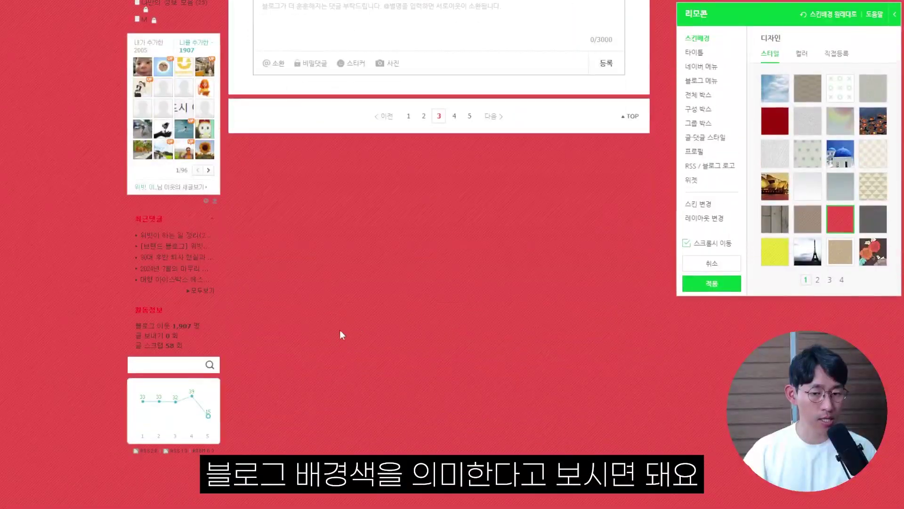
pyautogui.scroll(20, 523, 329)
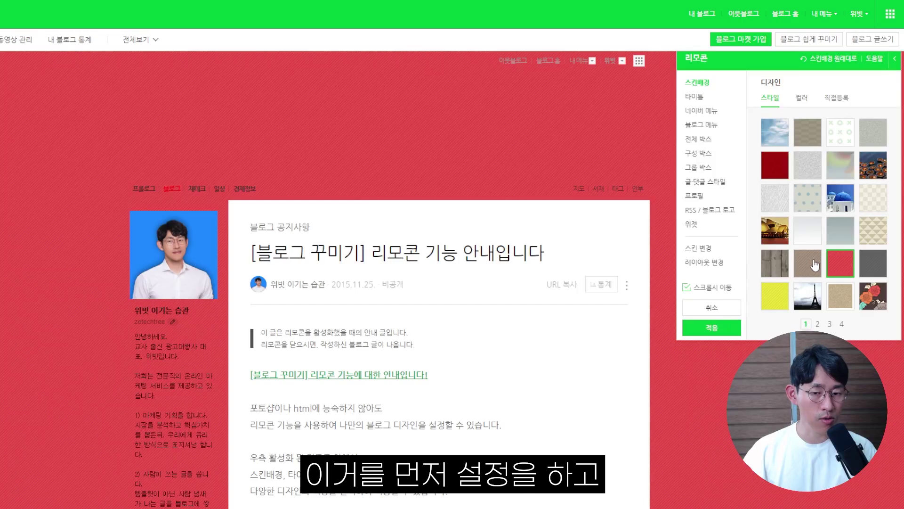
# - Try the vintage car style for the 타이틀 and reduce its area height to 91
pyautogui.click(692, 97)
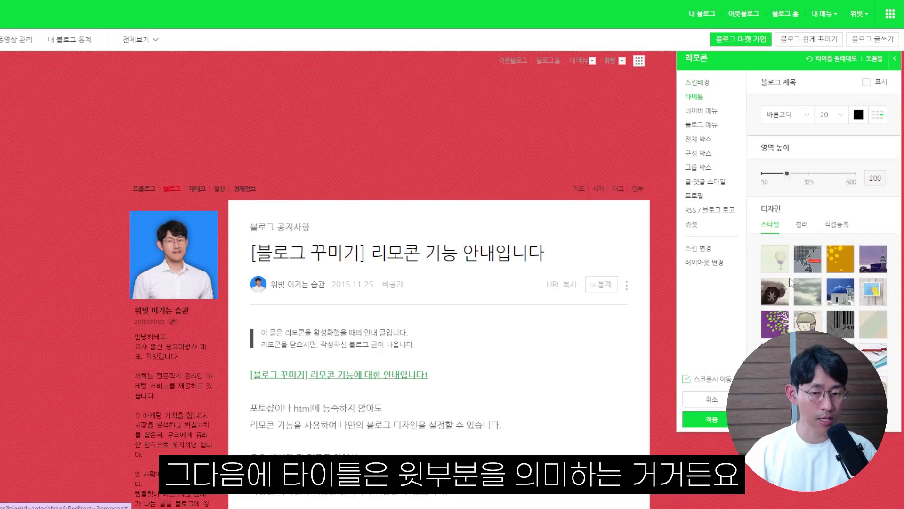
pyautogui.click(767, 295)
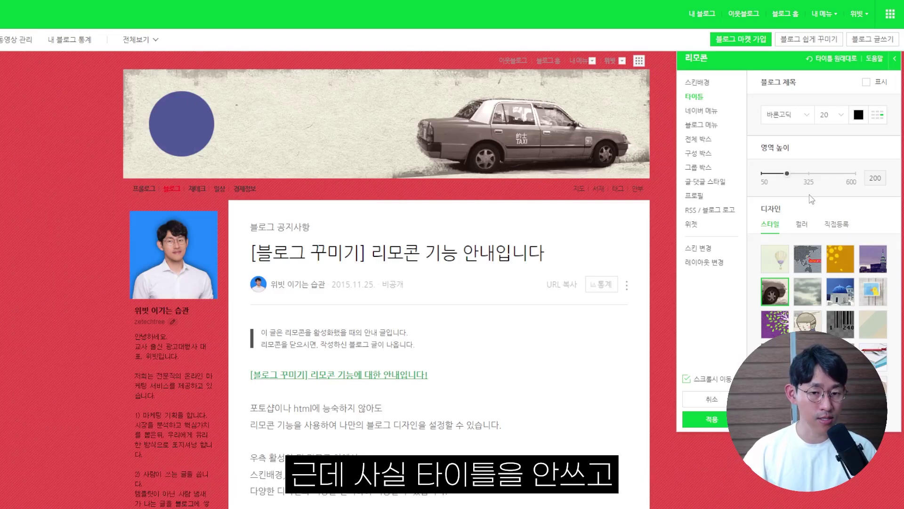
pyautogui.click(700, 83)
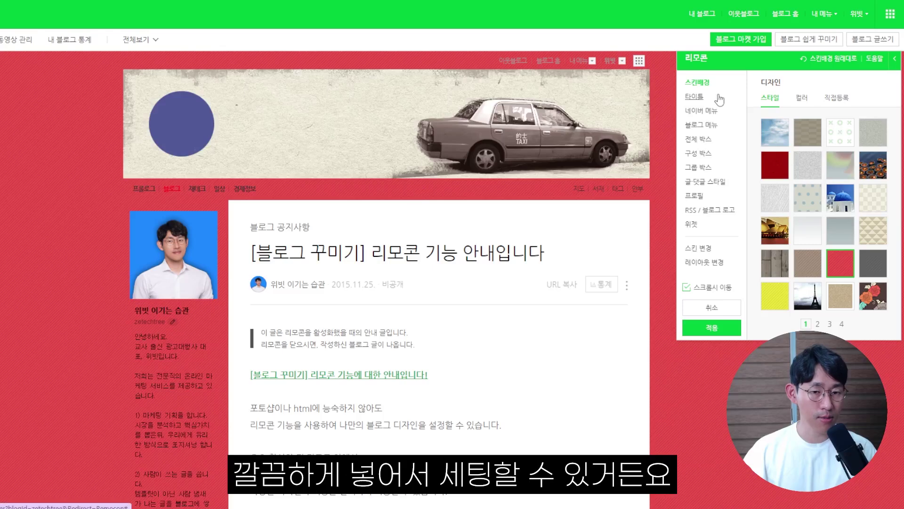
pyautogui.click(717, 99)
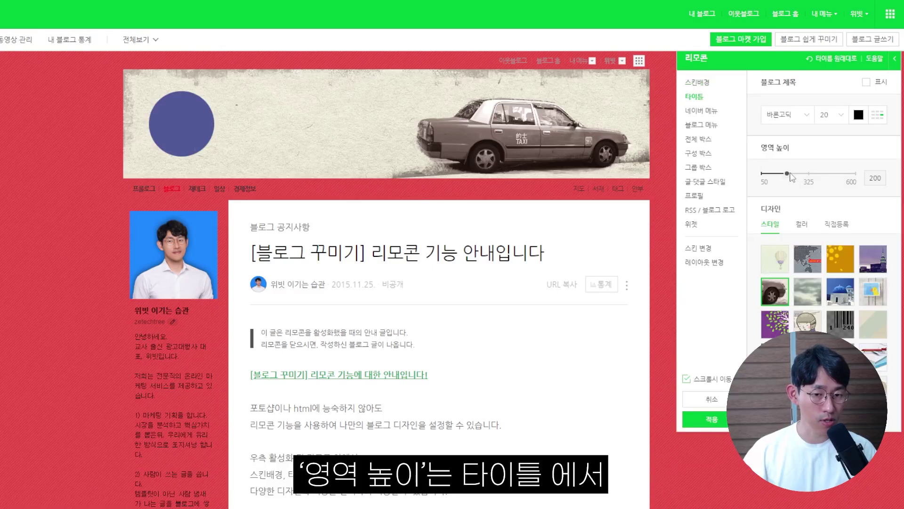
pyautogui.moveTo(787, 173); pyautogui.dragTo(771, 185)
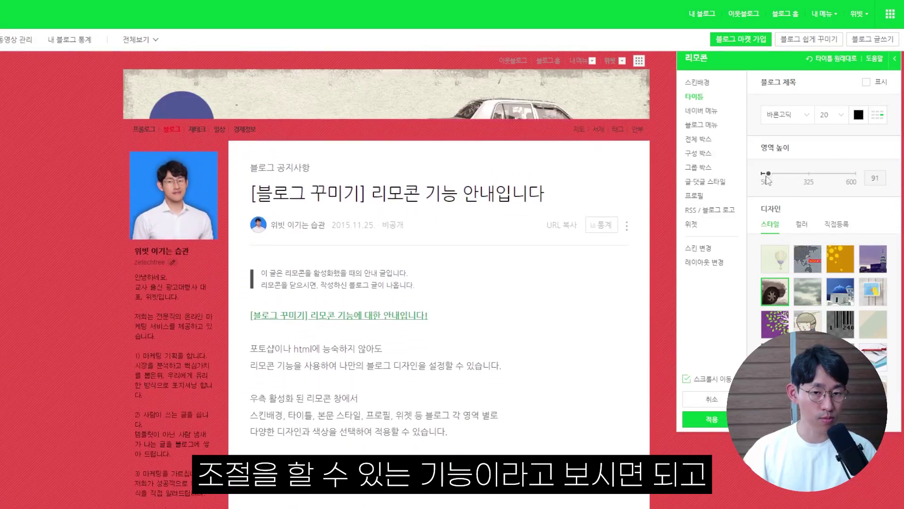
# - View the 직접등록 options of the 스킨배경 and restore the skin background to its original
pyautogui.click(701, 85)
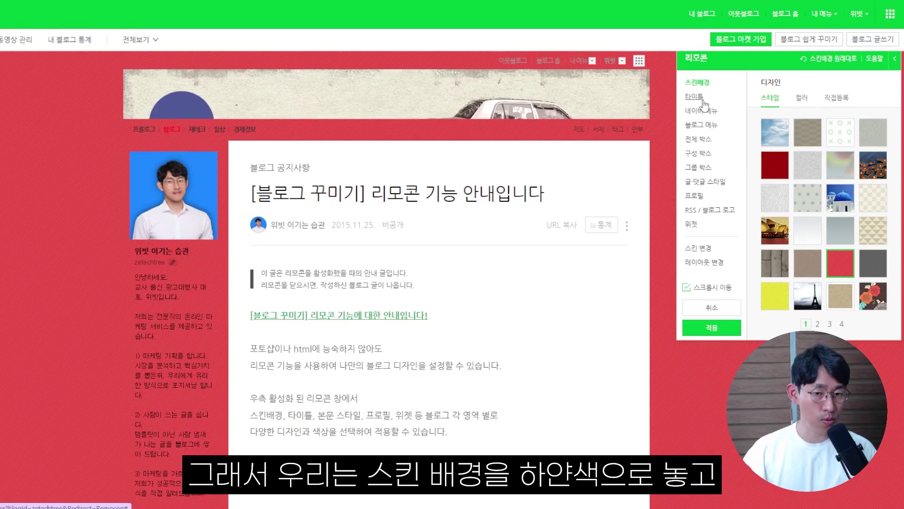
pyautogui.click(840, 100)
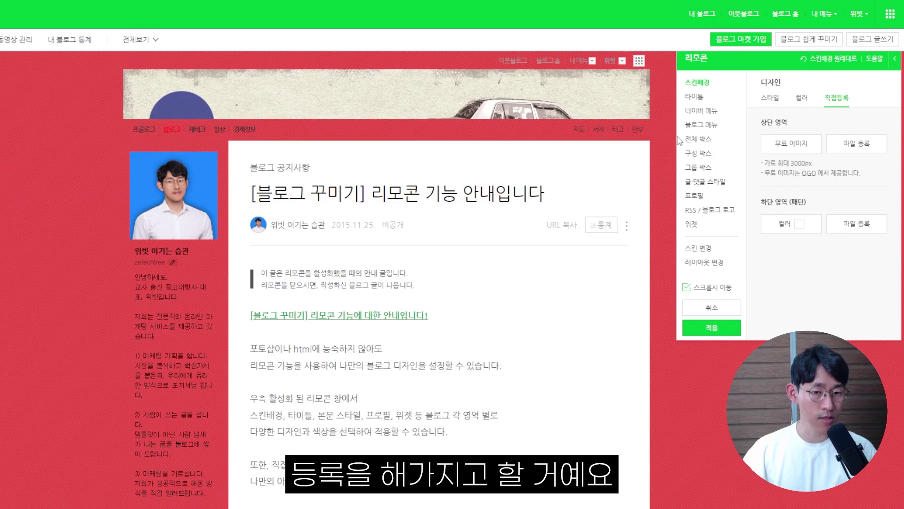
pyautogui.click(829, 58)
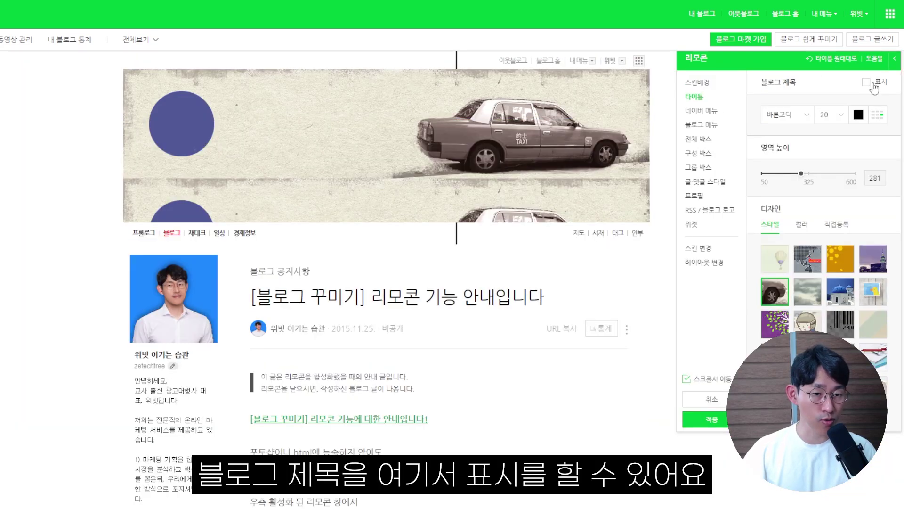
# - Try displaying the blog title over the header, hide it again and restore the 타이틀 to its original
pyautogui.click(866, 83)
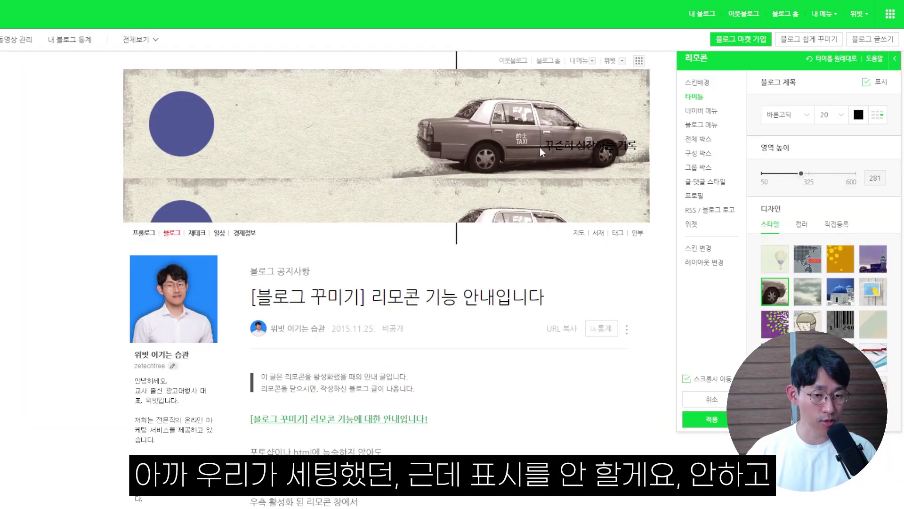
pyautogui.click(866, 82)
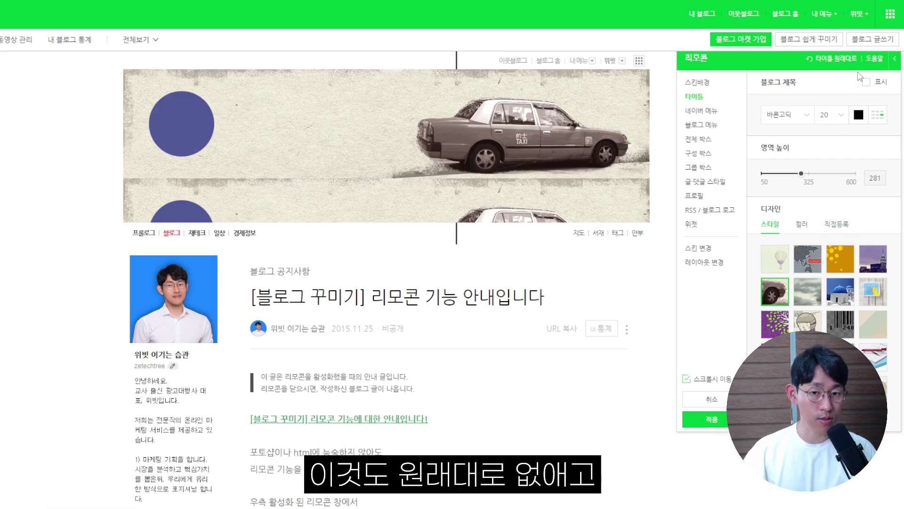
pyautogui.click(843, 60)
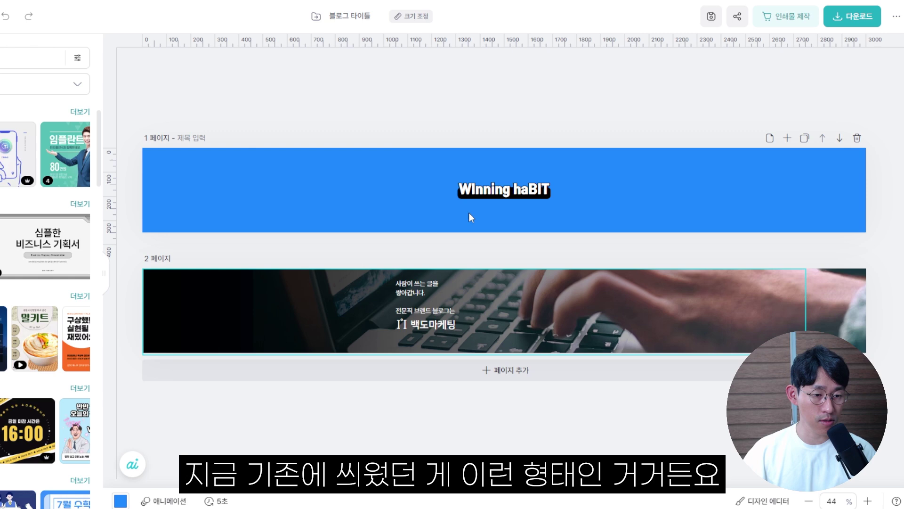
# - Try resizing the 블로그 타이틀 banner design to 3000 × 500 px, and undo the resize
pyautogui.click(412, 16)
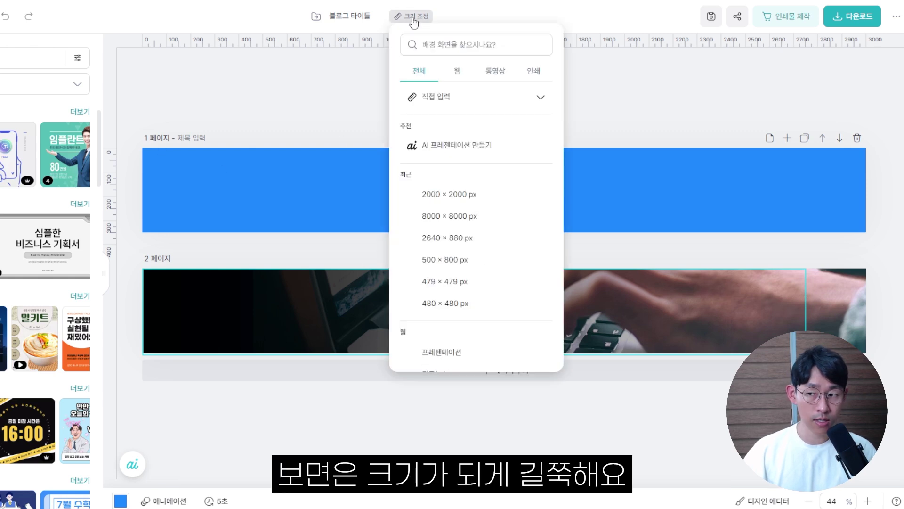
pyautogui.click(517, 104)
pyautogui.click(421, 127)
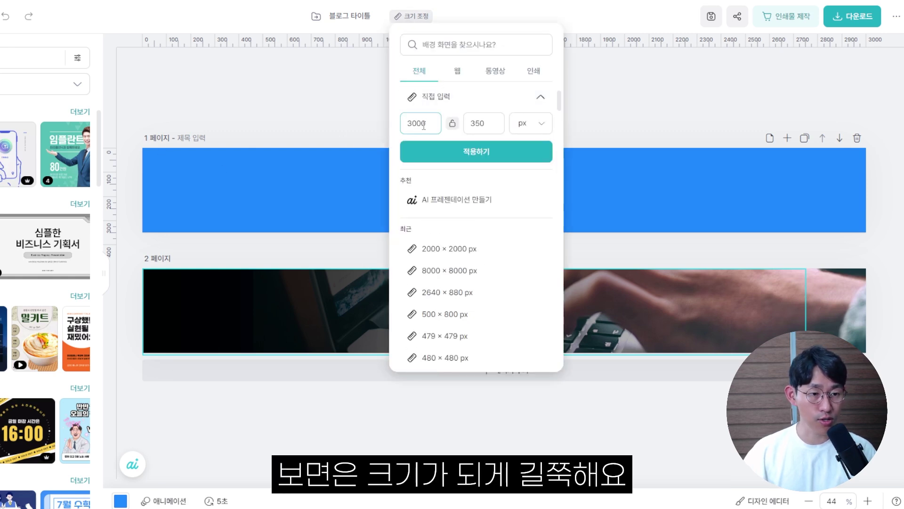
pyautogui.doubleClick(429, 125)
pyautogui.doubleClick(469, 126)
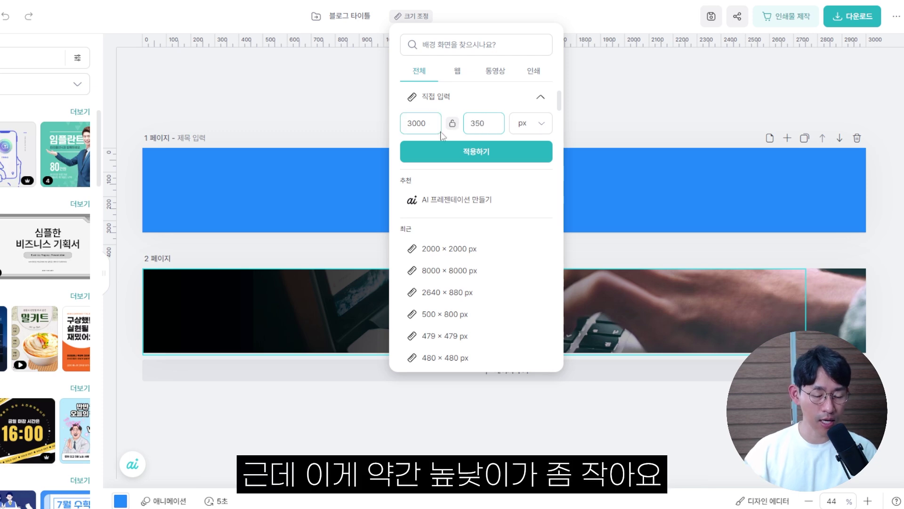
pyautogui.moveTo(485, 123); pyautogui.dragTo(470, 126)
pyautogui.click(470, 126)
pyautogui.doubleClick(490, 127)
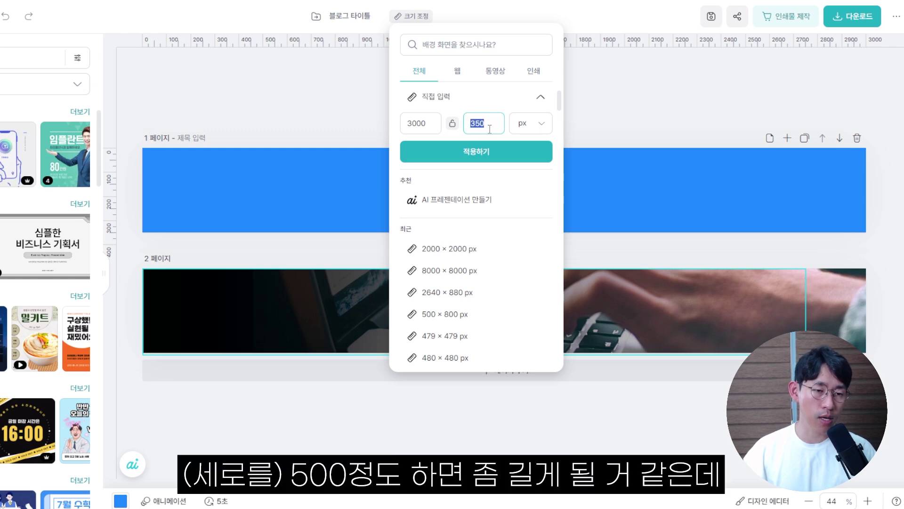
pyautogui.write('500')
pyautogui.press('Return')
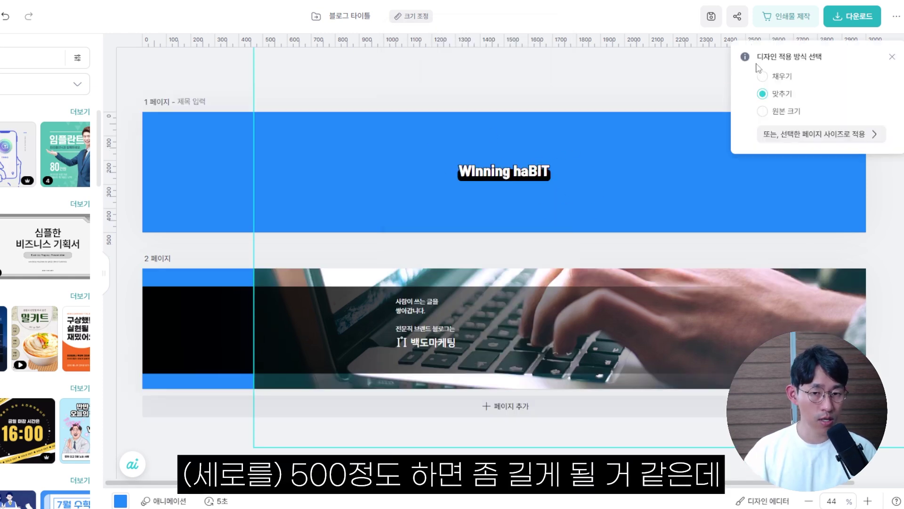
pyautogui.hotkey('ctrl', 'z')
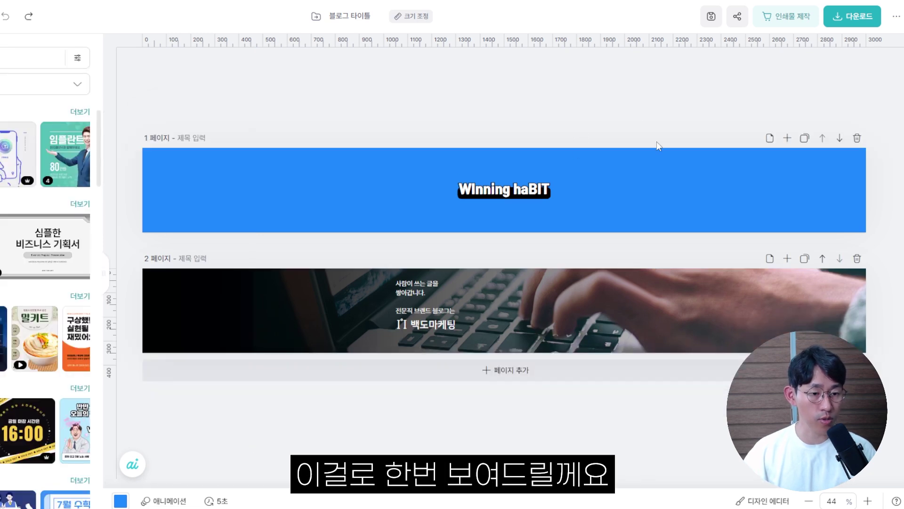
# - Download only page 1 of the banner design as a high-resolution PNG
pyautogui.click(853, 16)
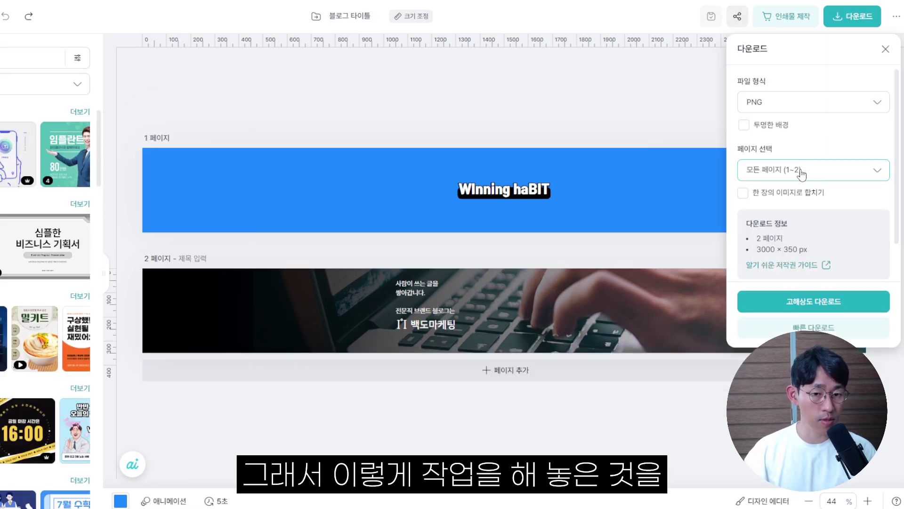
pyautogui.click(802, 171)
pyautogui.click(830, 147)
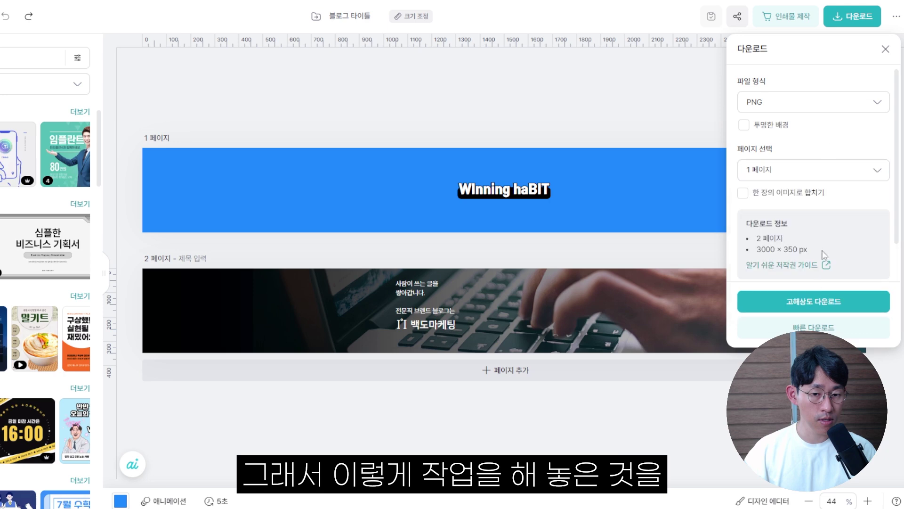
pyautogui.click(797, 301)
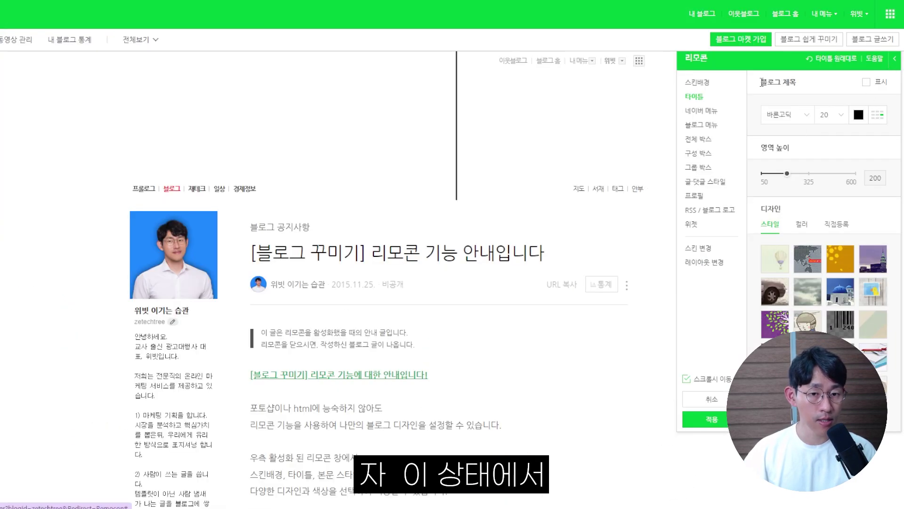
# - Upload 블로그 타이틀-001 (4).png as the 상단 영역 image of the 스킨배경 and set the 타이틀 영역 높이 to 325
pyautogui.click(707, 87)
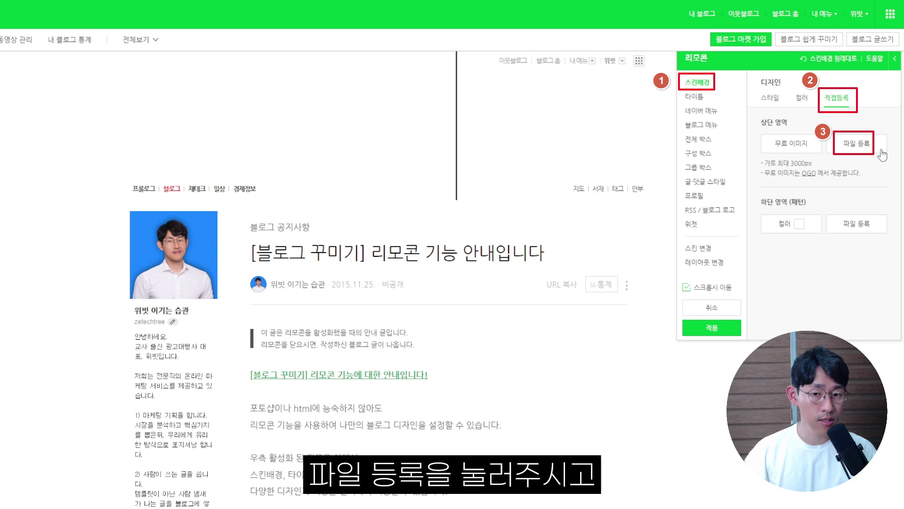
pyautogui.click(882, 155)
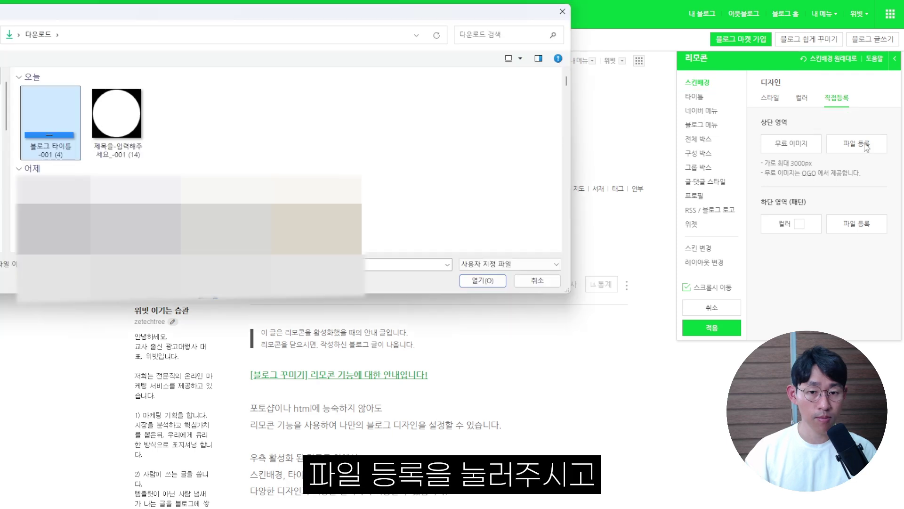
pyautogui.doubleClick(55, 145)
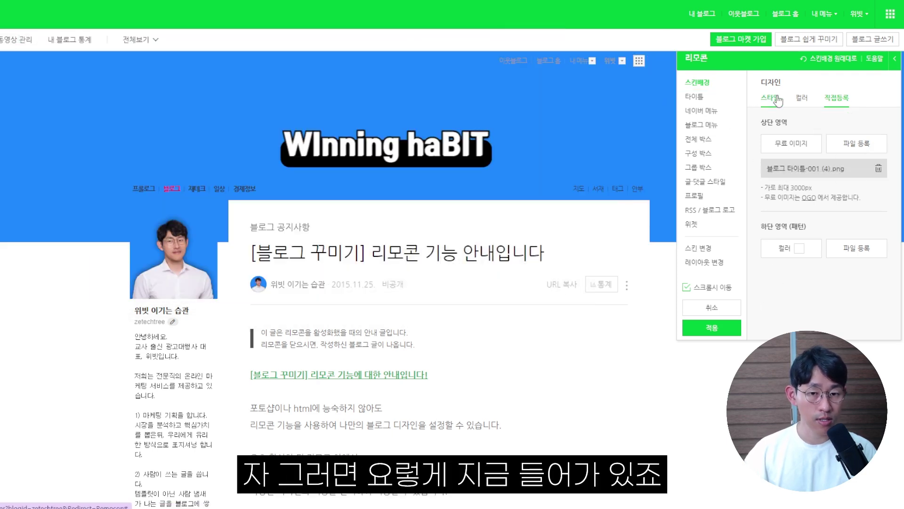
pyautogui.click(694, 96)
pyautogui.moveTo(787, 173); pyautogui.dragTo(810, 182)
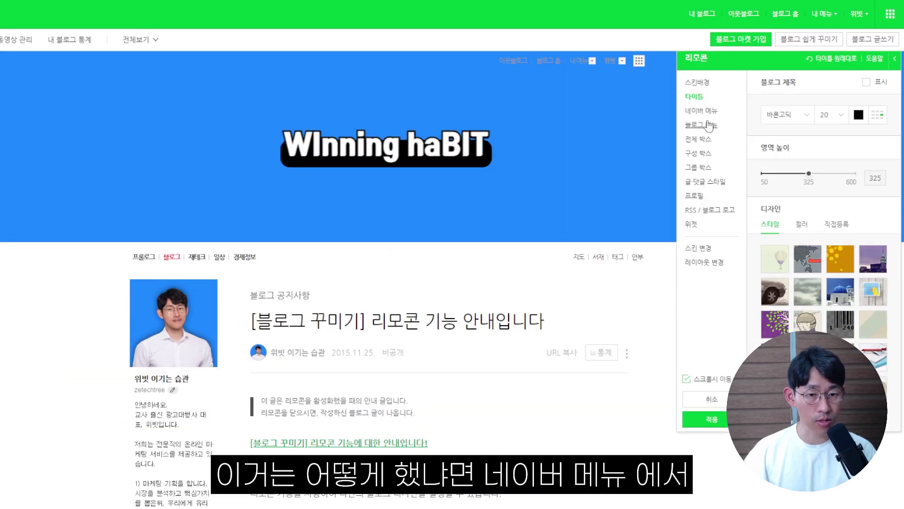
# - Apply the black-icon style to the 네이버 메뉴 and the black bar style with blue highlight to the 블로그 메뉴
pyautogui.click(708, 112)
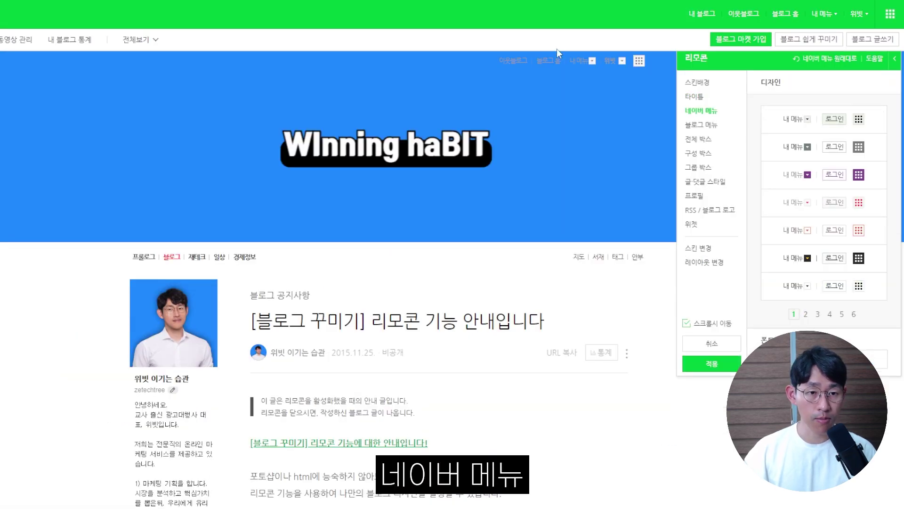
pyautogui.click(778, 261)
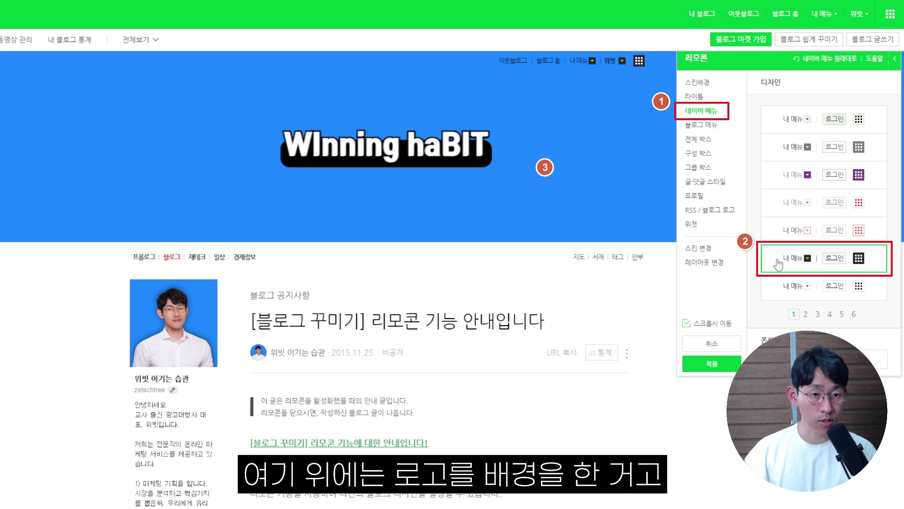
pyautogui.click(701, 124)
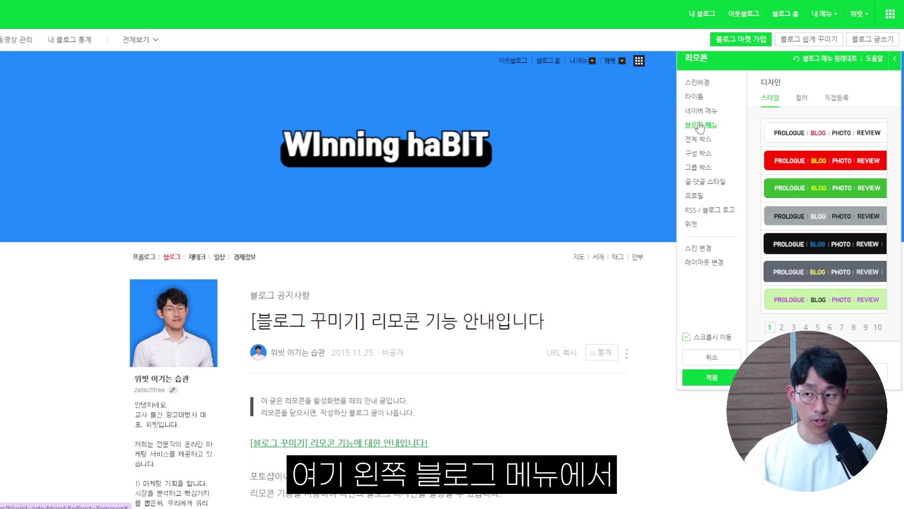
pyautogui.click(839, 241)
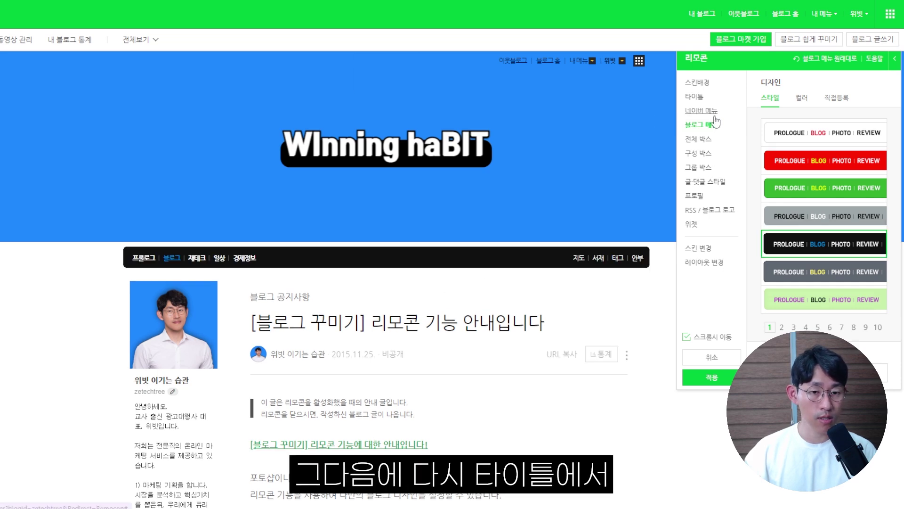
# - Set the 타이틀 영역 높이 to 303 so the blog menu sits over the banner's lower edge
pyautogui.click(695, 97)
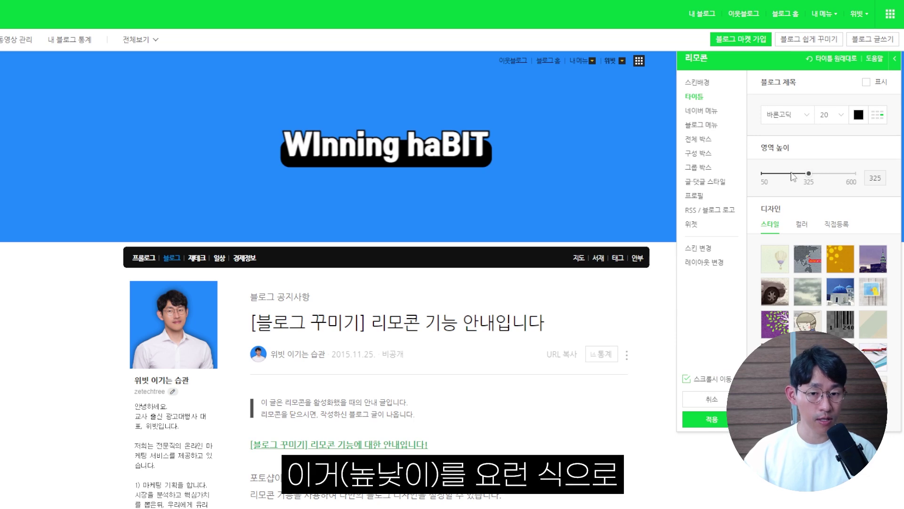
pyautogui.moveTo(808, 174); pyautogui.dragTo(805, 178)
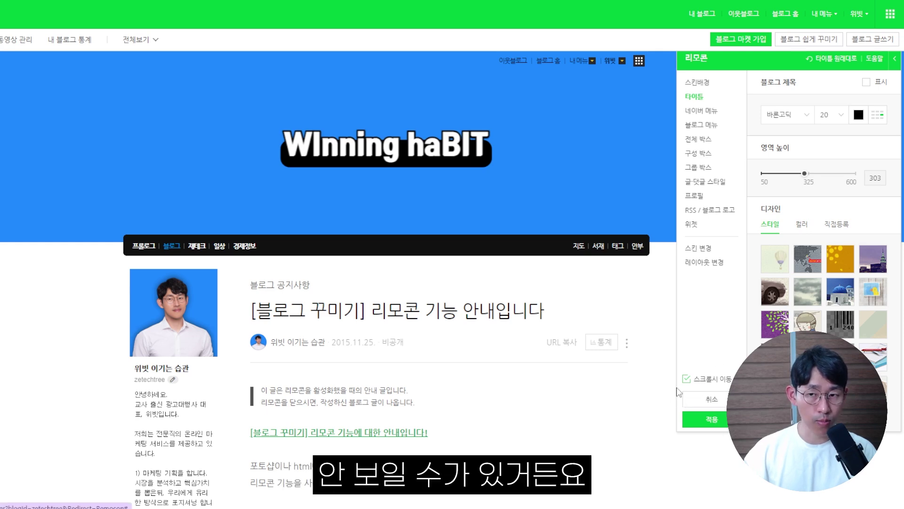
pyautogui.scroll(-3, 706, 384)
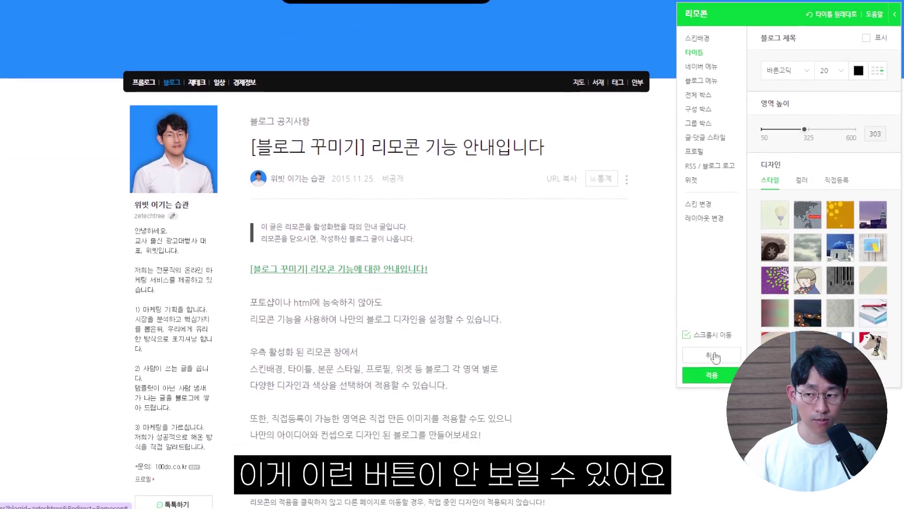
pyautogui.scroll(2, 711, 384)
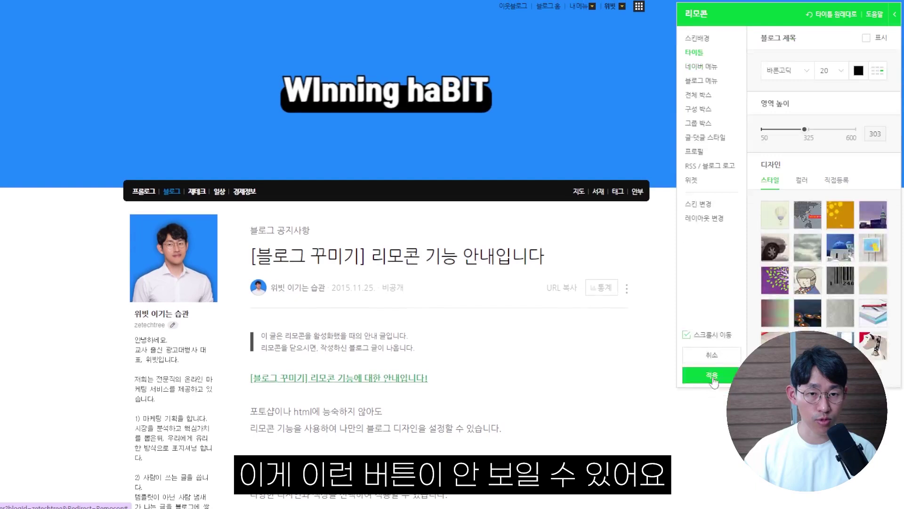
# - Collapse the 리모콘 and apply the current design without saving it to the custom skins
pyautogui.click(894, 15)
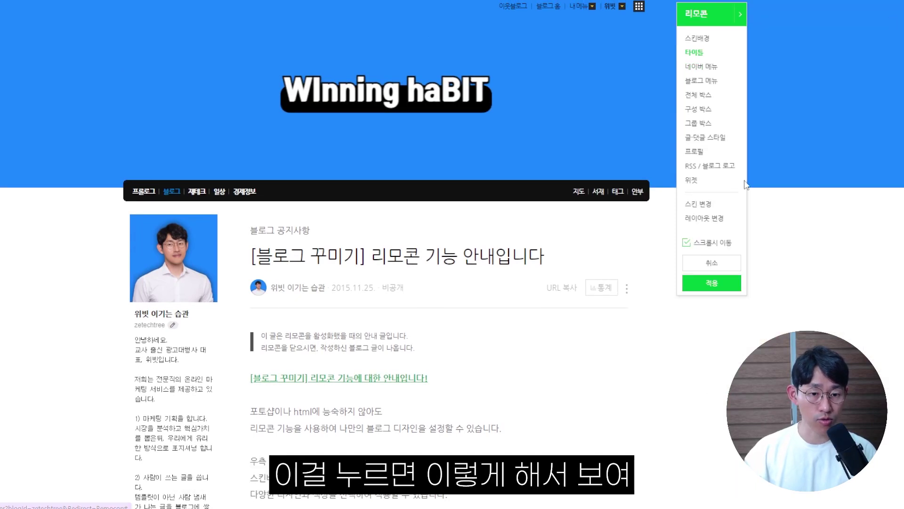
pyautogui.click(724, 289)
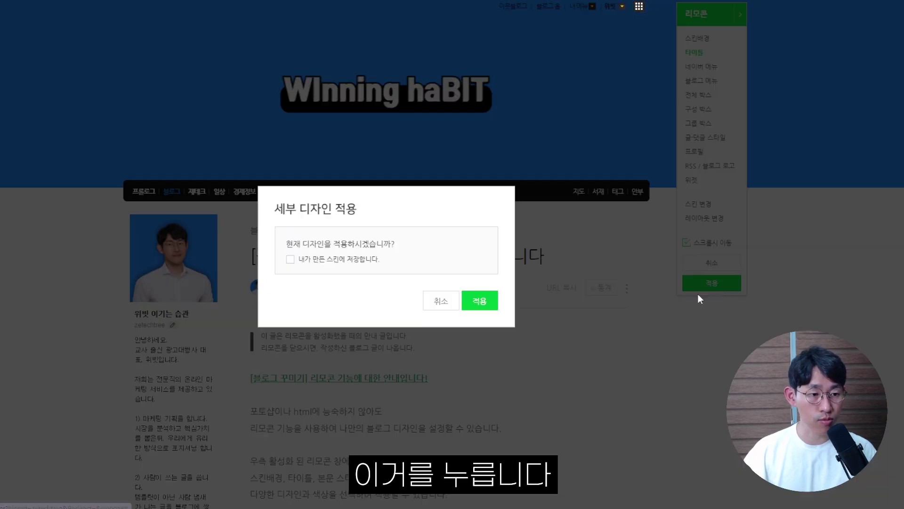
pyautogui.click(490, 307)
# - Examine the applied header, menu bar and sidebar borders on the blog page
pyautogui.scroll(-2, 10, 311)
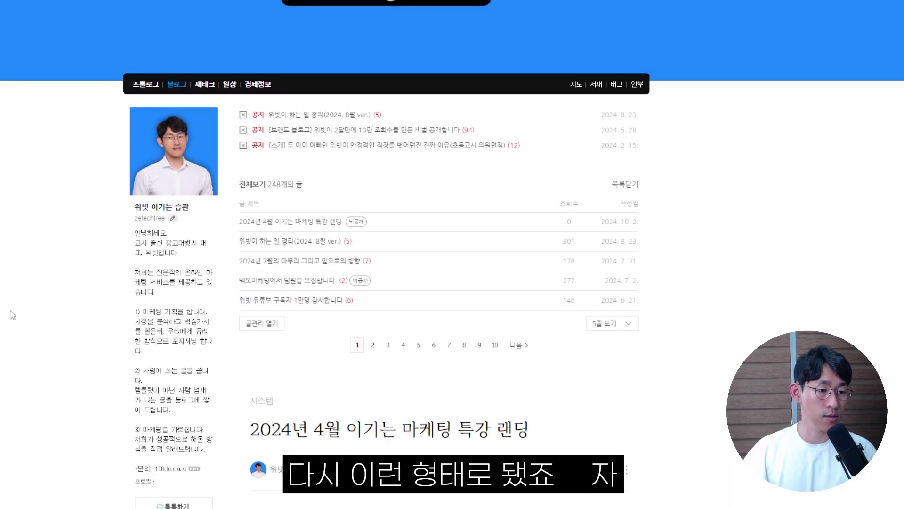
pyautogui.scroll(-5, 13, 315)
pyautogui.scroll(7, 76, 309)
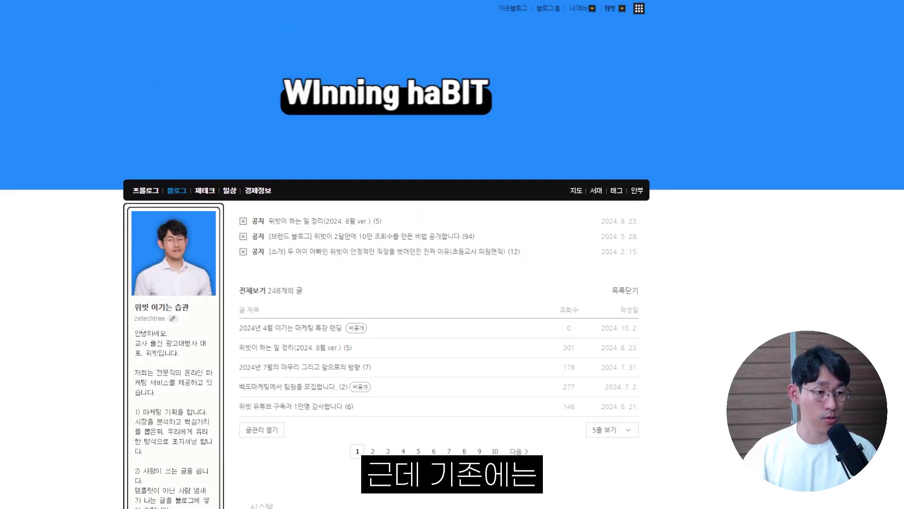
pyautogui.scroll(-1, 126, 150)
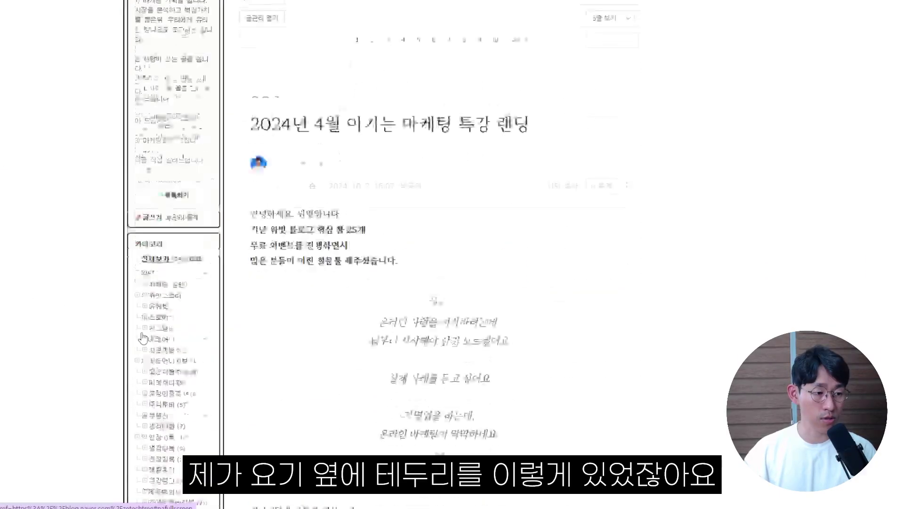
pyautogui.scroll(-10, 146, 307)
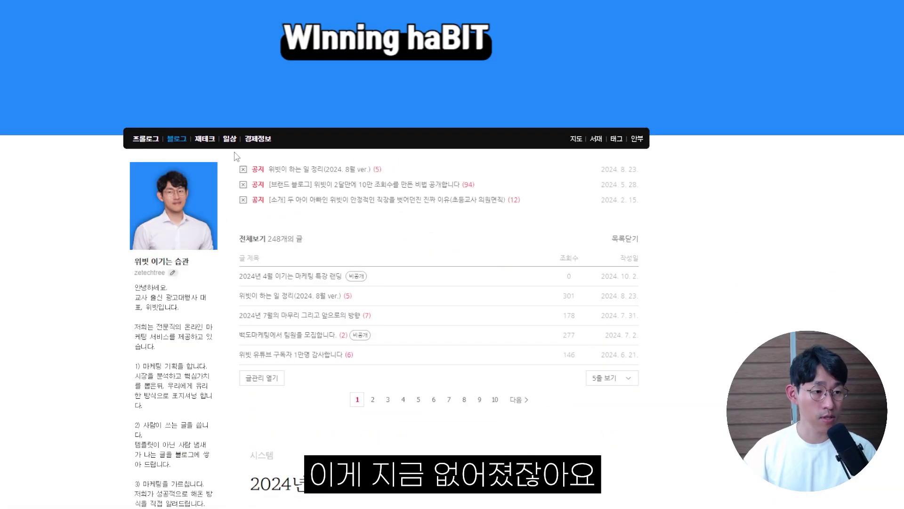
pyautogui.scroll(1, 154, 387)
pyautogui.scroll(-5, 160, 394)
pyautogui.scroll(6, 161, 393)
# - Reopen 세부 디자인 설정 and give the 그룹 박스 the white style with a thick black rounded outline
pyautogui.click(582, 9)
pyautogui.click(585, 96)
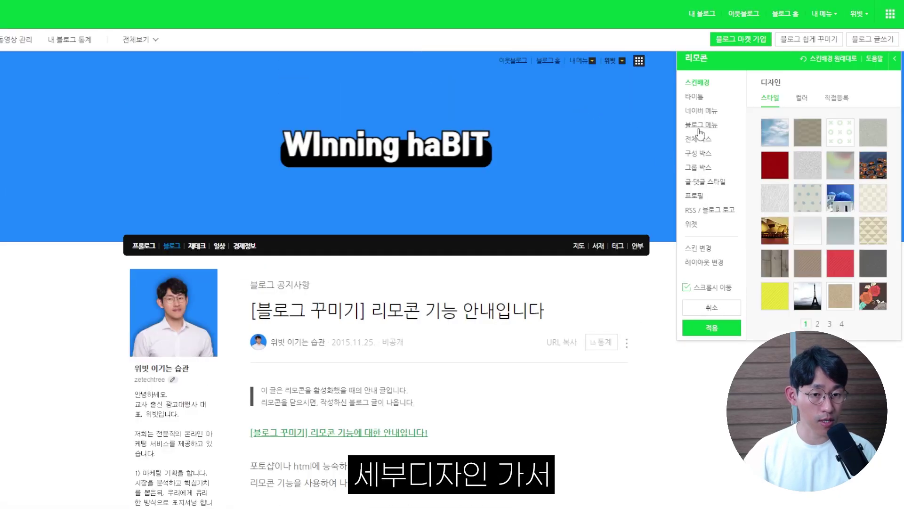
pyautogui.click(698, 168)
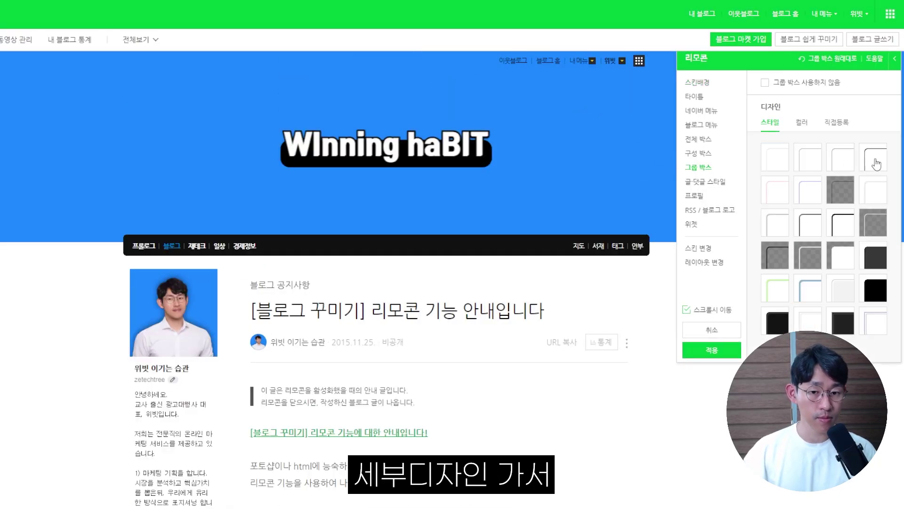
pyautogui.click(841, 222)
pyautogui.scroll(-7, 214, 358)
pyautogui.scroll(-10, 215, 357)
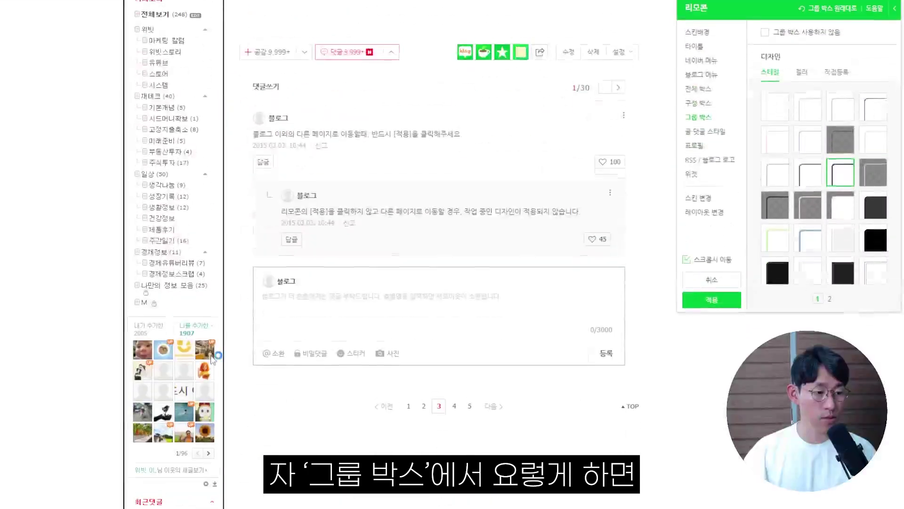
pyautogui.scroll(15, 191, 441)
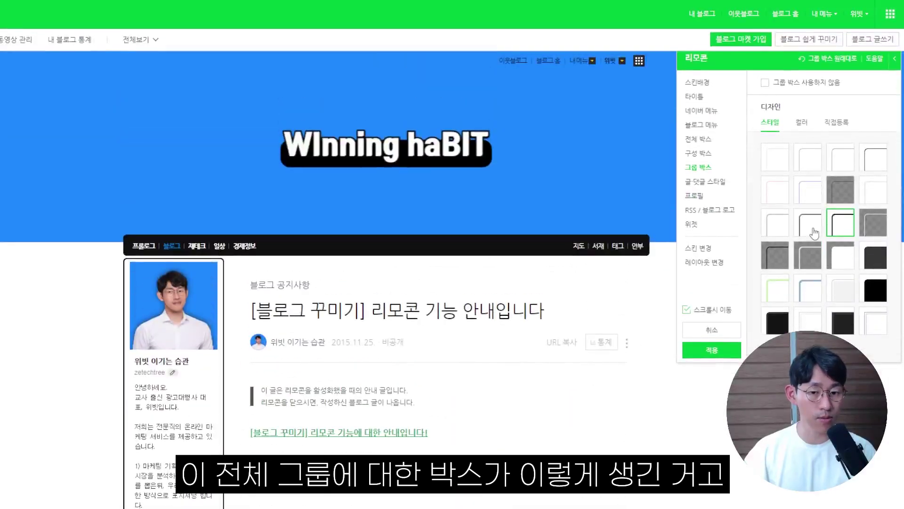
# - Compare 구성 박스 styles from page 1 on the sidebar, and apply the white style with a dark rounded outline from page 2
pyautogui.click(714, 153)
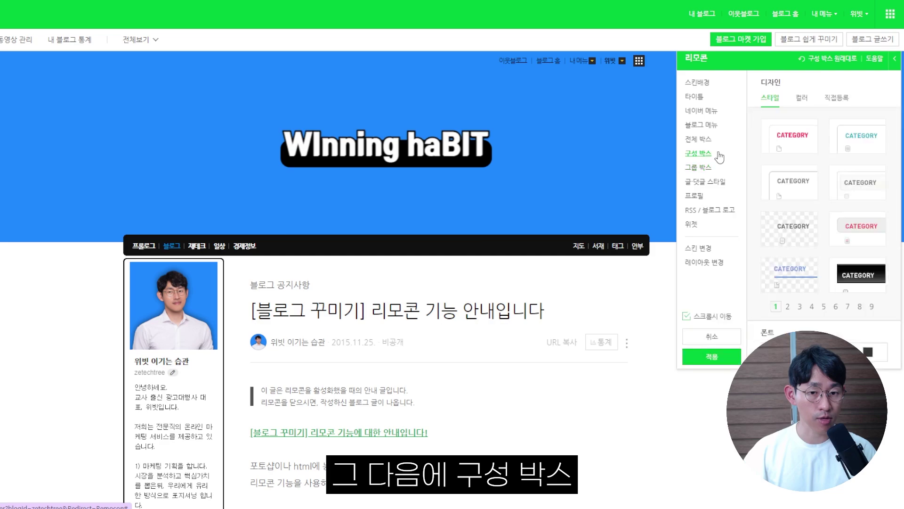
pyautogui.click(806, 152)
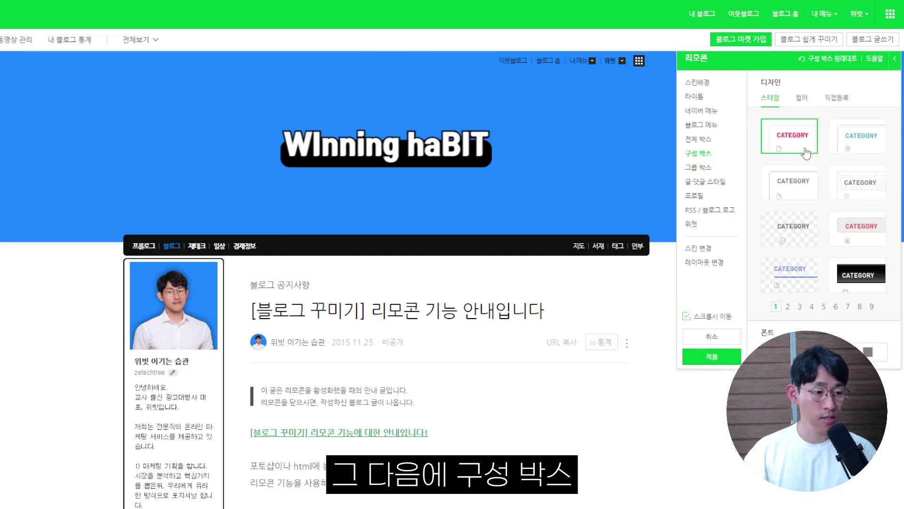
pyautogui.scroll(-15, 790, 204)
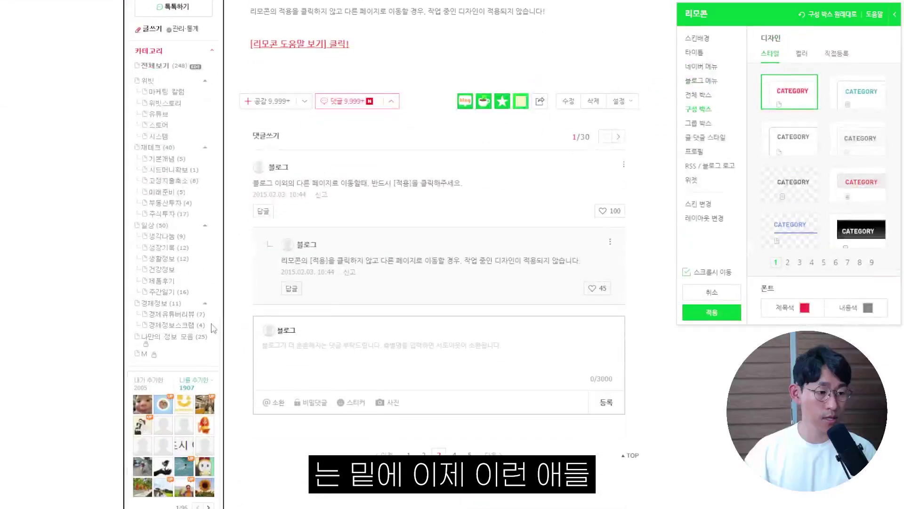
pyautogui.click(781, 137)
pyautogui.scroll(3, 178, 188)
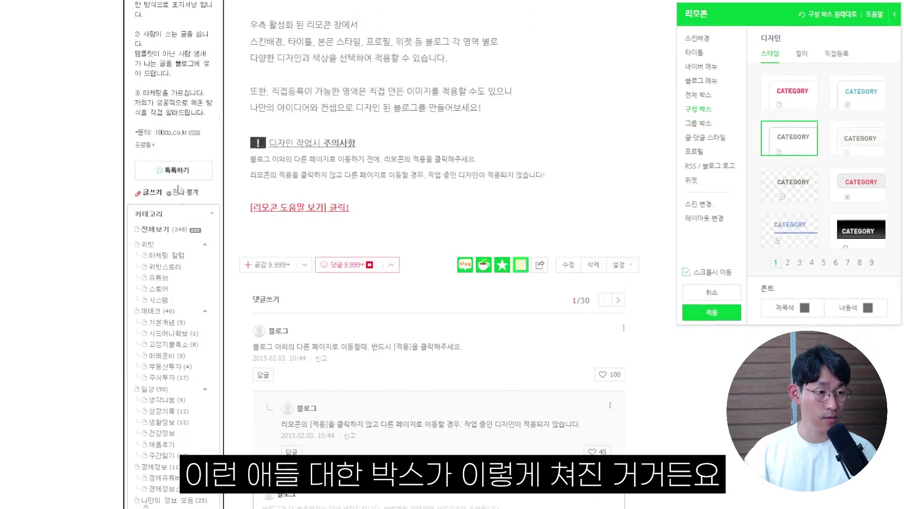
pyautogui.scroll(-6, 135, 355)
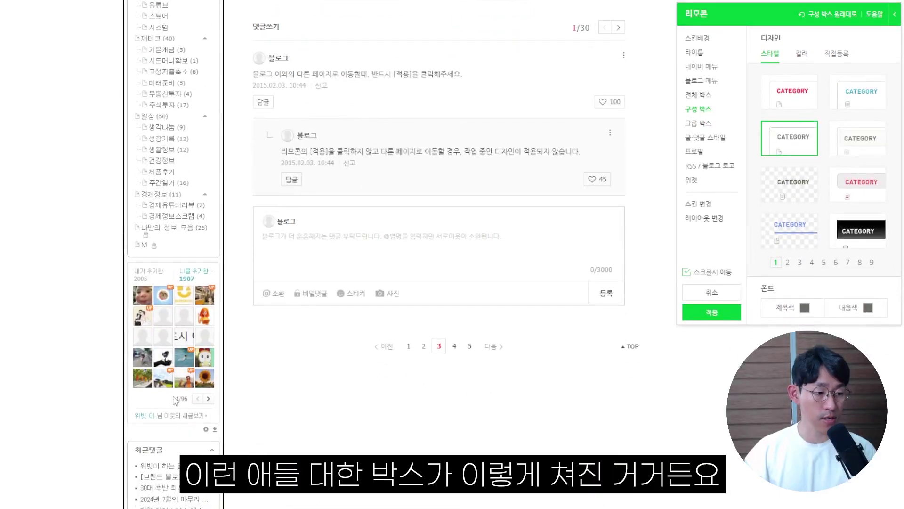
pyautogui.scroll(-1, 175, 400)
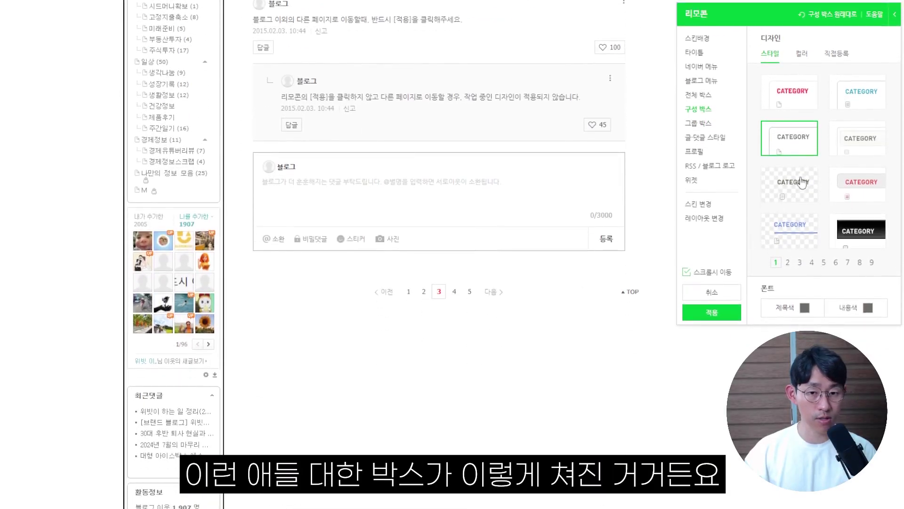
pyautogui.click(788, 263)
pyautogui.scroll(-3, 179, 376)
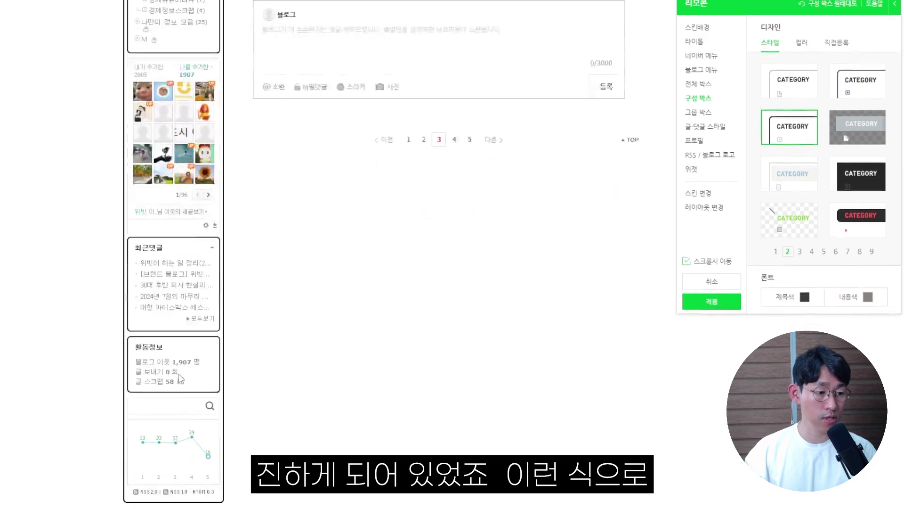
pyautogui.scroll(15, 179, 377)
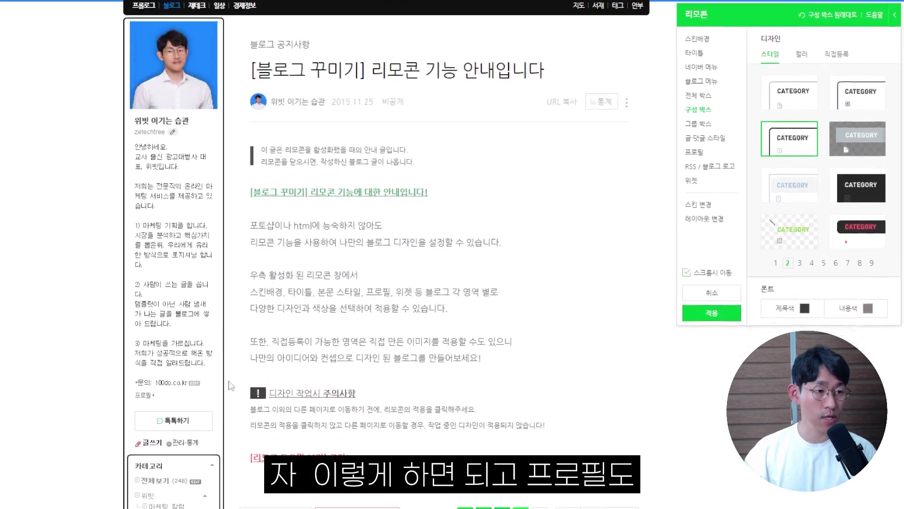
pyautogui.scroll(1, 360, 308)
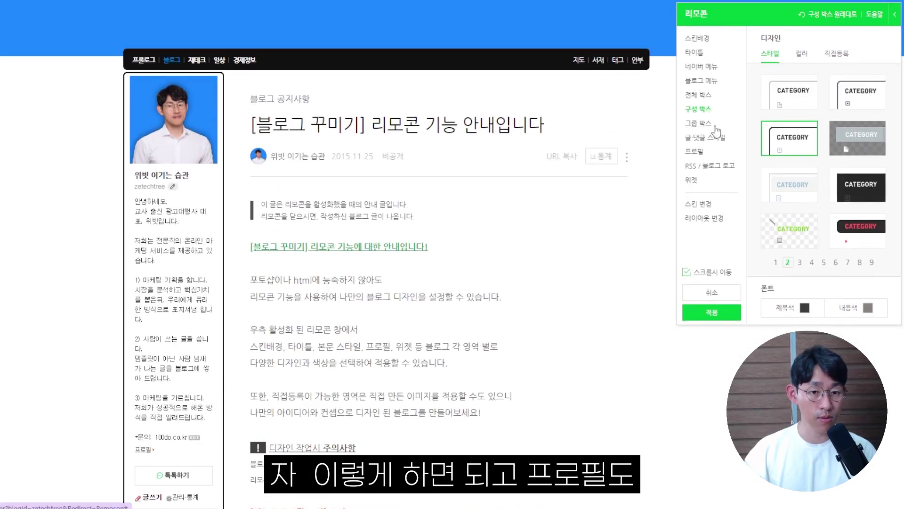
# - Apply the dark rounded-outline style from page 4 to the 프로필 and check it against the other sidebar boxes
pyautogui.click(697, 151)
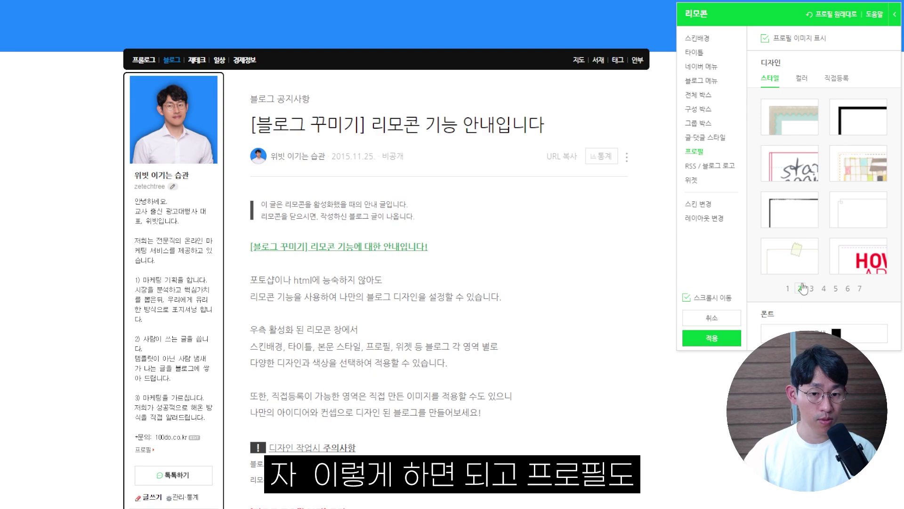
pyautogui.click(812, 289)
pyautogui.click(823, 288)
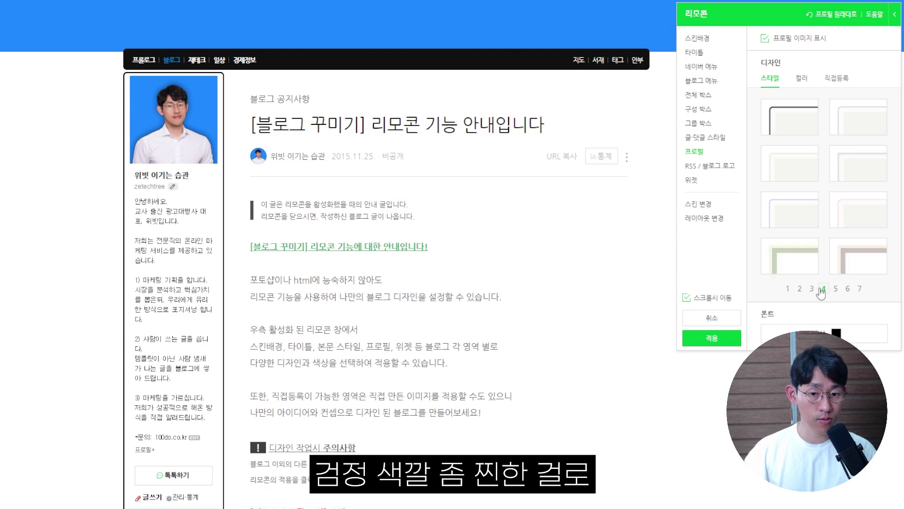
pyautogui.click(795, 122)
pyautogui.scroll(-8, 342, 316)
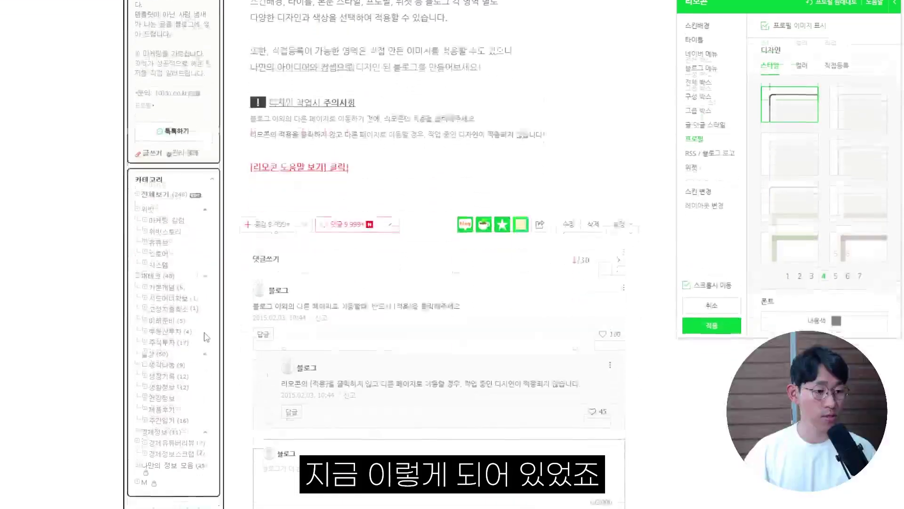
pyautogui.scroll(3, 233, 317)
pyautogui.scroll(-10, 237, 323)
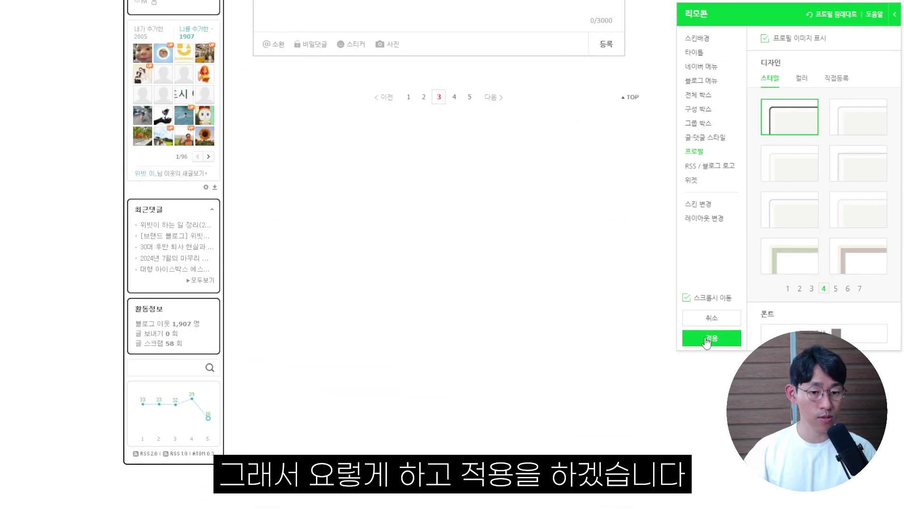
# - Apply the detailed design without saving it as a custom skin, and check the sidebar boxes on the blog page
pyautogui.click(707, 338)
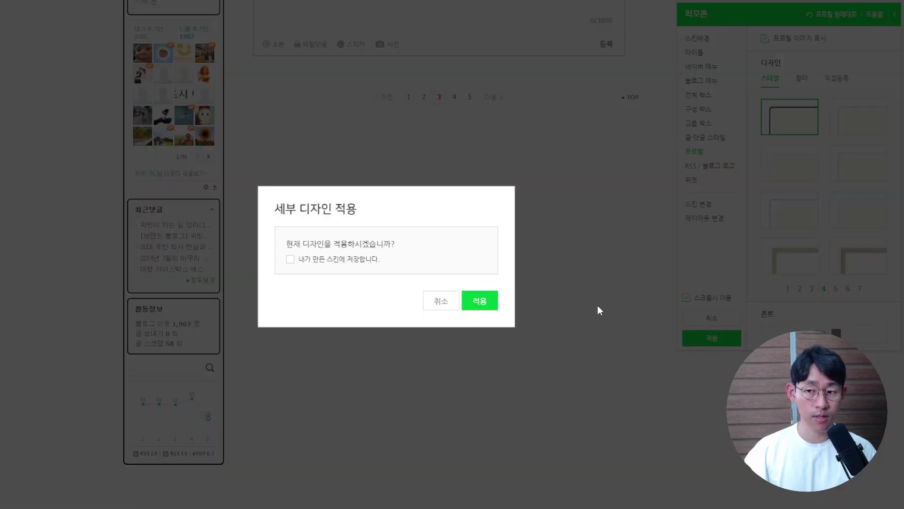
pyautogui.click(479, 301)
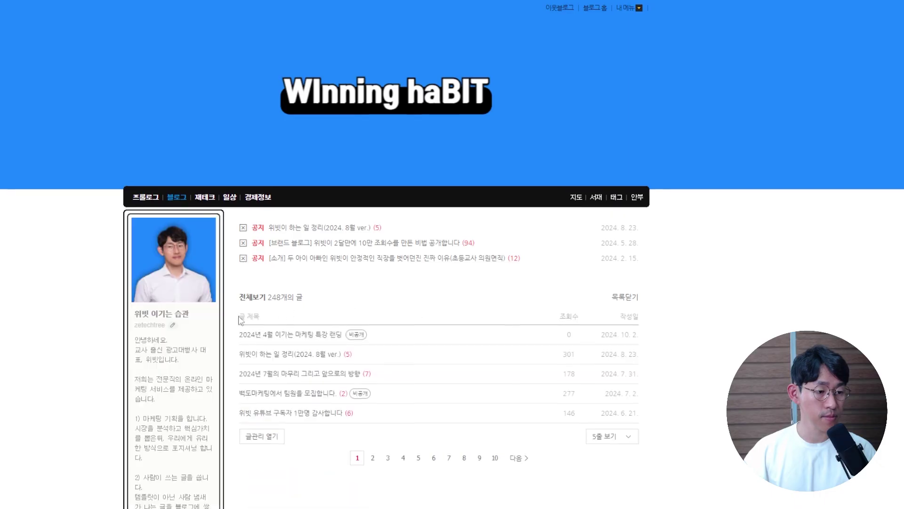
pyautogui.scroll(-15, 171, 396)
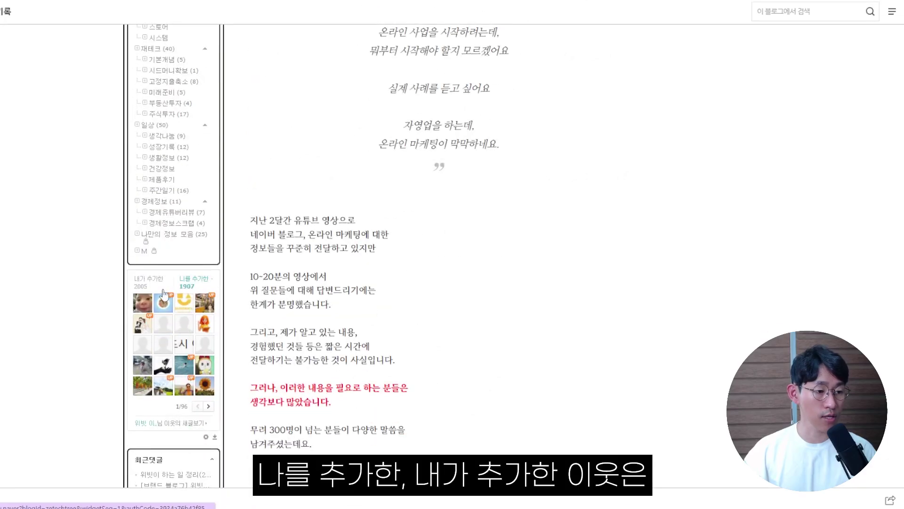
pyautogui.scroll(2, 184, 399)
pyautogui.scroll(8, 184, 399)
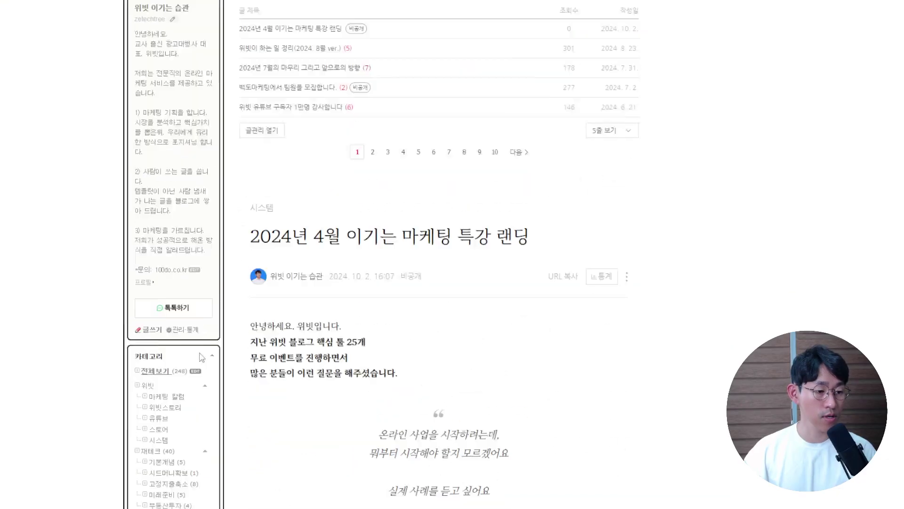
# - Remove 이웃커넥트 from the sidebar in the 레이아웃·위젯 설정 and check the blog page
pyautogui.scroll(-3, 203, 341)
pyautogui.click(196, 311)
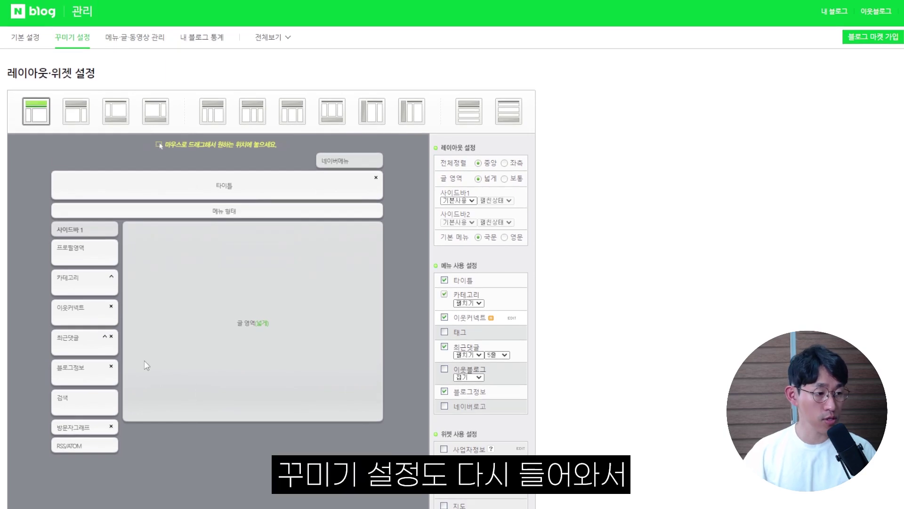
pyautogui.click(112, 308)
pyautogui.scroll(-6, 409, 421)
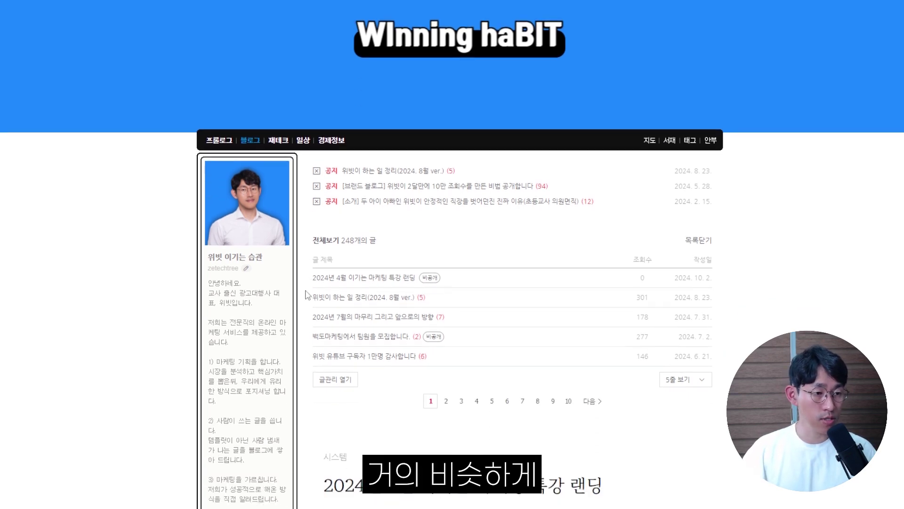
pyautogui.scroll(-6, 268, 266)
pyautogui.scroll(-1, 268, 266)
pyautogui.scroll(2, 268, 266)
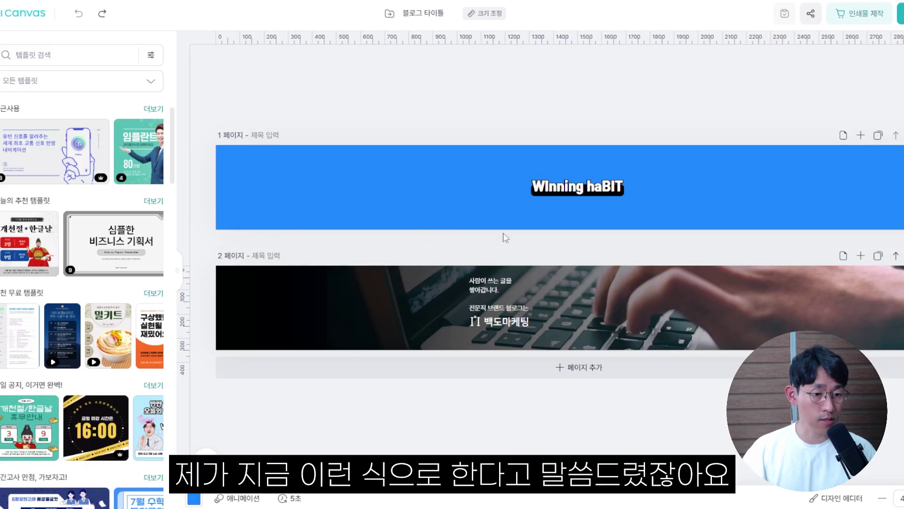
# - In the MiriCanvas 블로그 타이틀 design, copy the slogan text, replace it with a contact phone number, and place it below the 백도마케팅 logo
pyautogui.scroll(3, 673, 247)
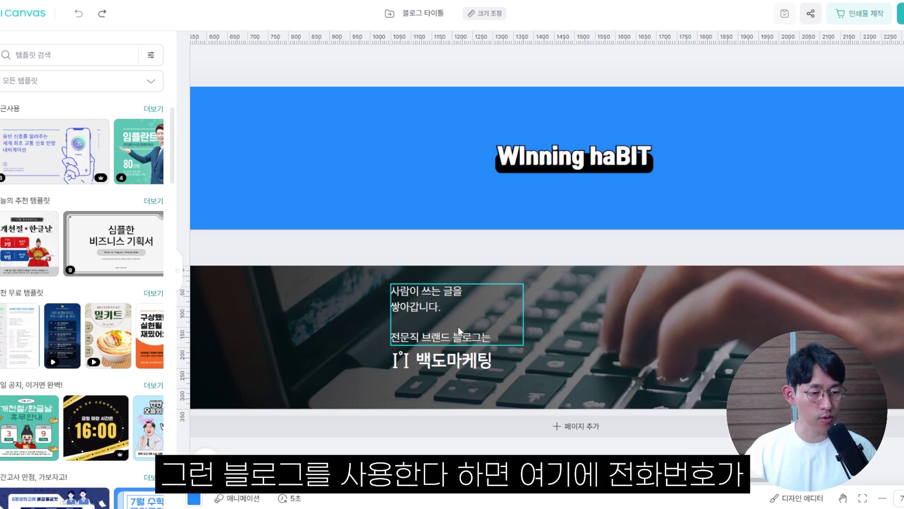
pyautogui.click(462, 313)
pyautogui.moveTo(465, 311); pyautogui.dragTo(588, 370)
pyautogui.doubleClick(588, 370)
pyautogui.press('BackSpace')
pyautogui.write('010')
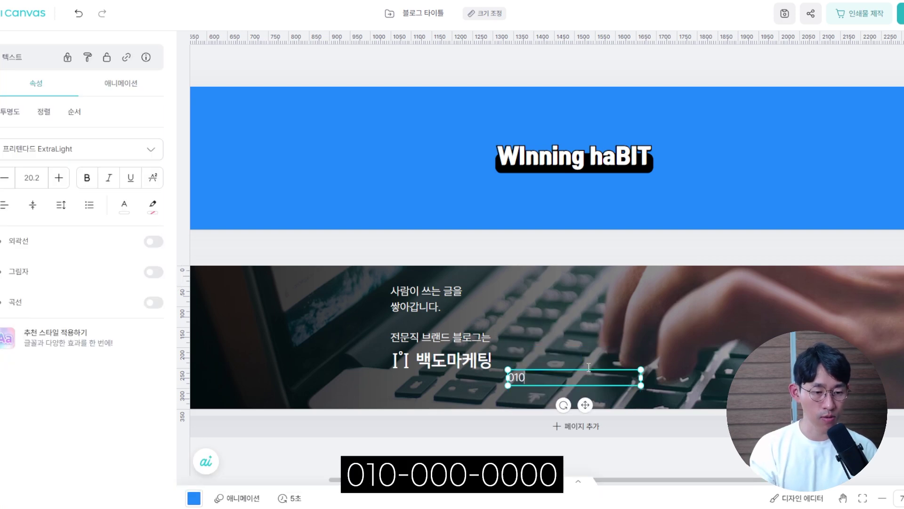
pyautogui.write('-0000-0000')
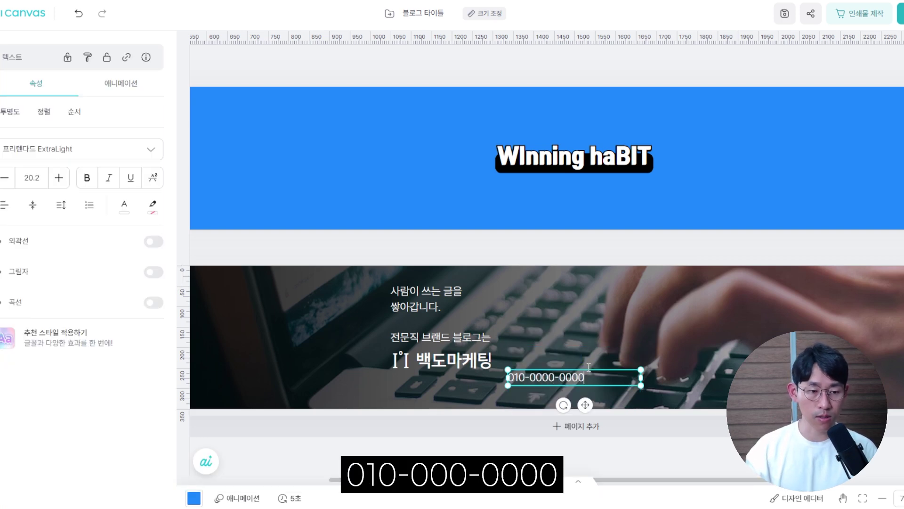
pyautogui.click(584, 364)
pyautogui.moveTo(562, 380); pyautogui.dragTo(466, 387)
pyautogui.press('Escape')
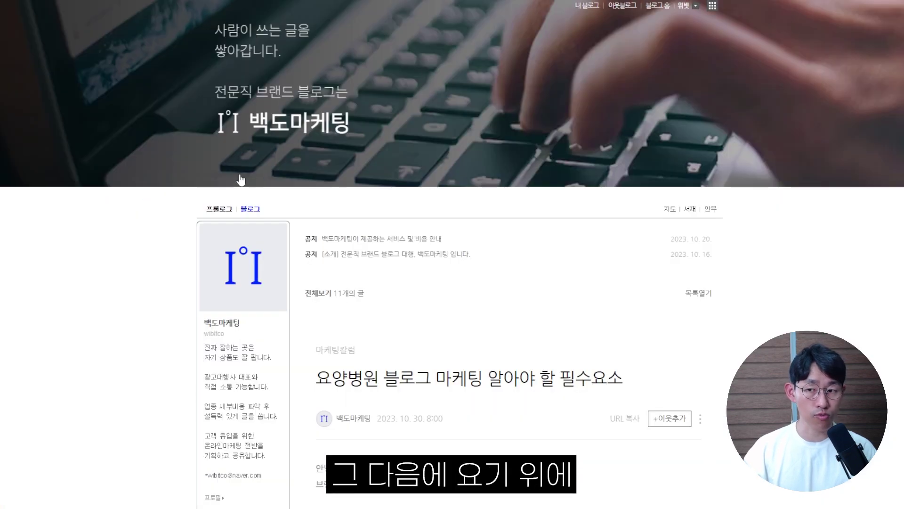
# - Examine the introduction text, contact line and category box in the sidebar of the 백도마케팅 blog
pyautogui.scroll(-2, 256, 202)
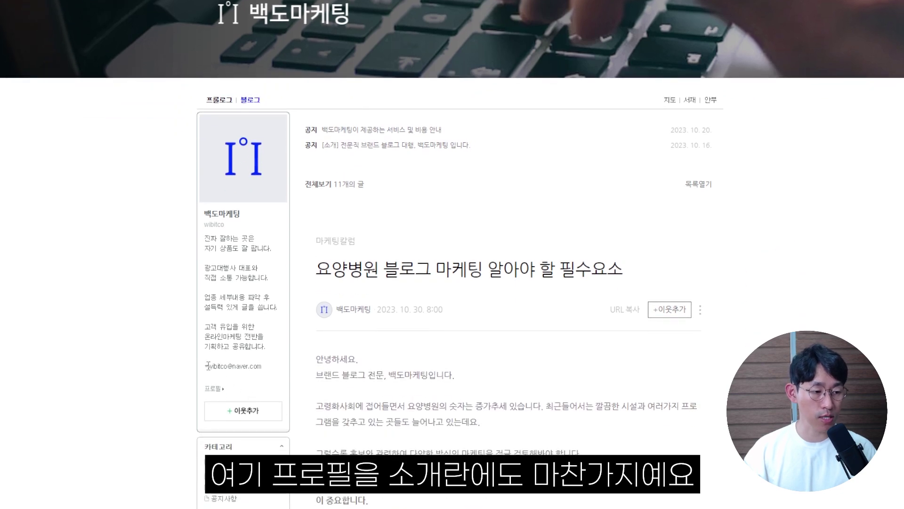
pyautogui.moveTo(207, 366); pyautogui.dragTo(268, 369)
pyautogui.click(283, 349)
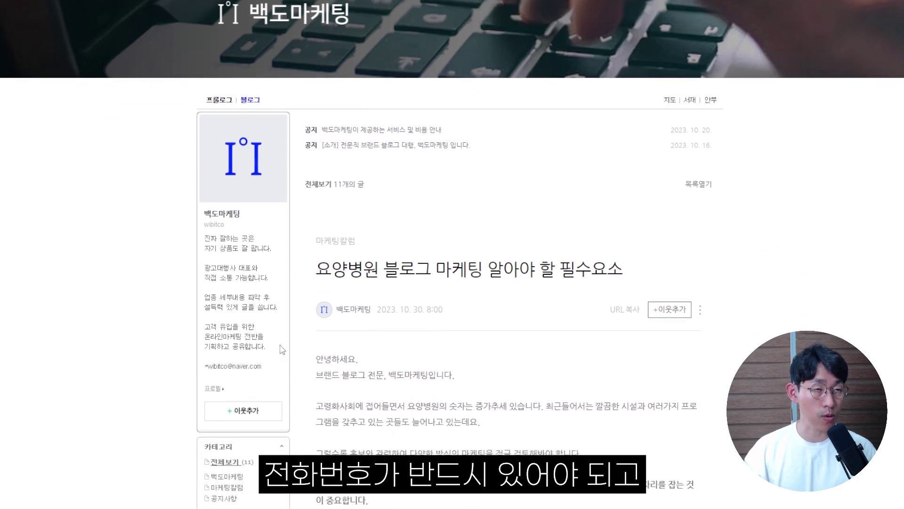
pyautogui.moveTo(206, 238); pyautogui.dragTo(276, 369)
pyautogui.click(272, 376)
pyautogui.scroll(-1, 276, 370)
pyautogui.scroll(-1, 276, 370)
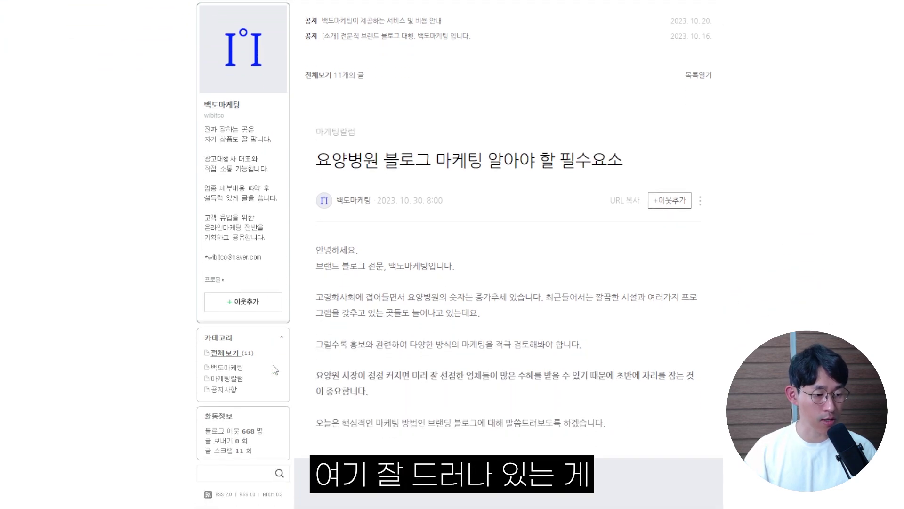
# - Examine the [소개] notice post listed at the head of the 백도마케팅 blog
pyautogui.scroll(3, 292, 368)
pyautogui.scroll(2, 292, 368)
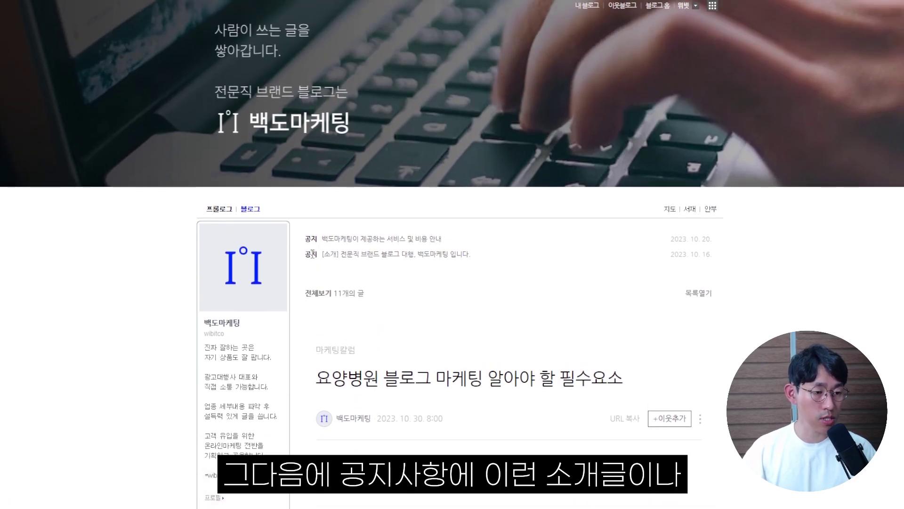
pyautogui.moveTo(304, 261); pyautogui.dragTo(448, 256)
pyautogui.click(387, 265)
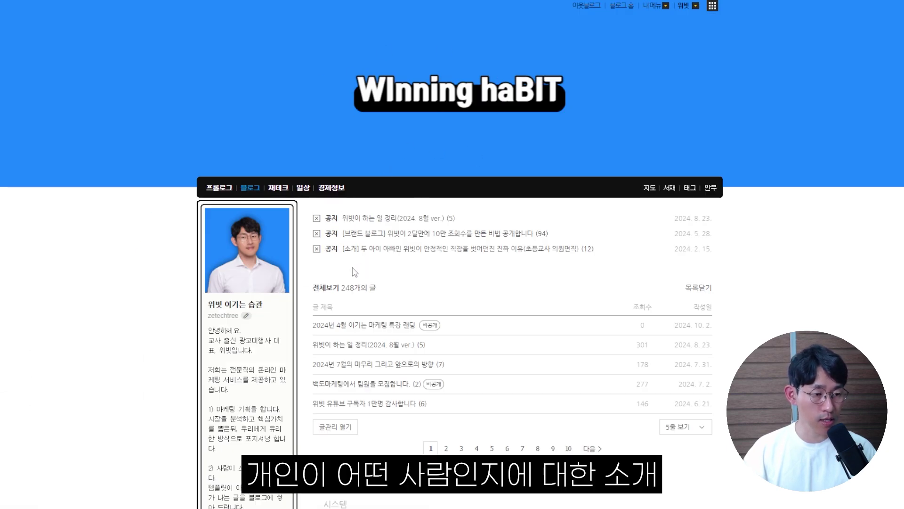
# - Review the [소개] notice on the Winning haBIT blog, and open the notice 위빗이 하는 일 정리(2024. 8월 ver.) to examine its title
pyautogui.moveTo(341, 251); pyautogui.dragTo(584, 245)
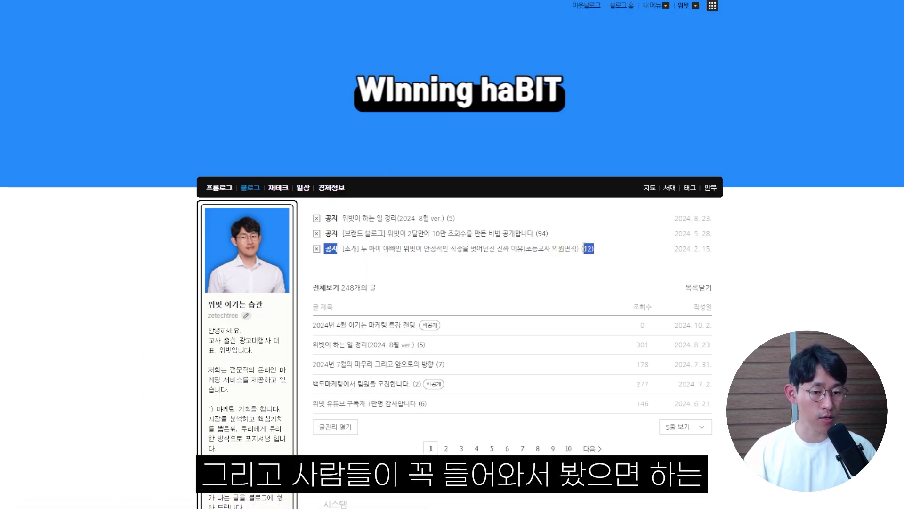
pyautogui.click(588, 275)
pyautogui.moveTo(583, 247); pyautogui.dragTo(351, 267)
pyautogui.click(351, 267)
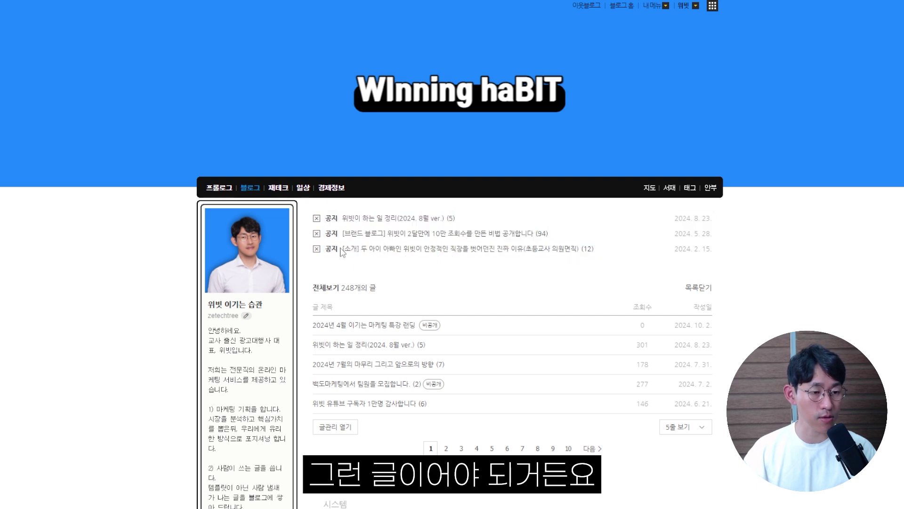
pyautogui.click(389, 221)
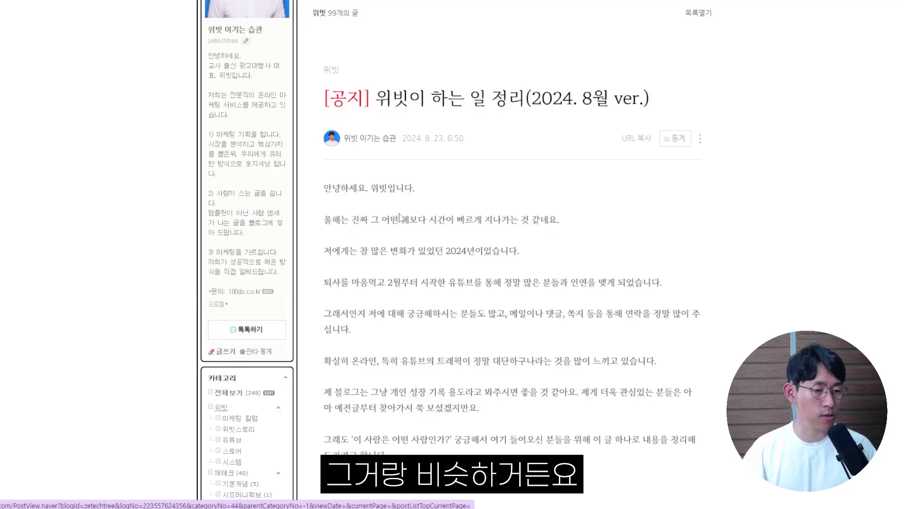
pyautogui.moveTo(382, 98); pyautogui.dragTo(659, 100)
pyautogui.click(659, 97)
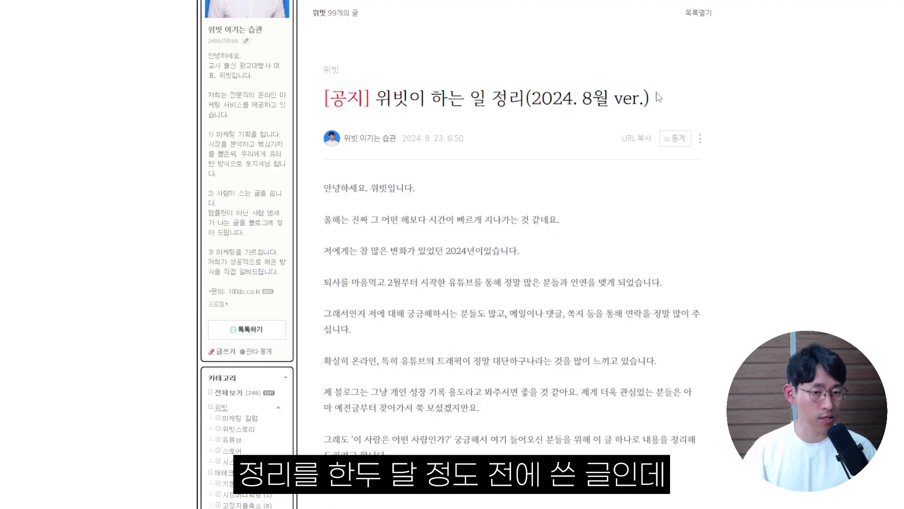